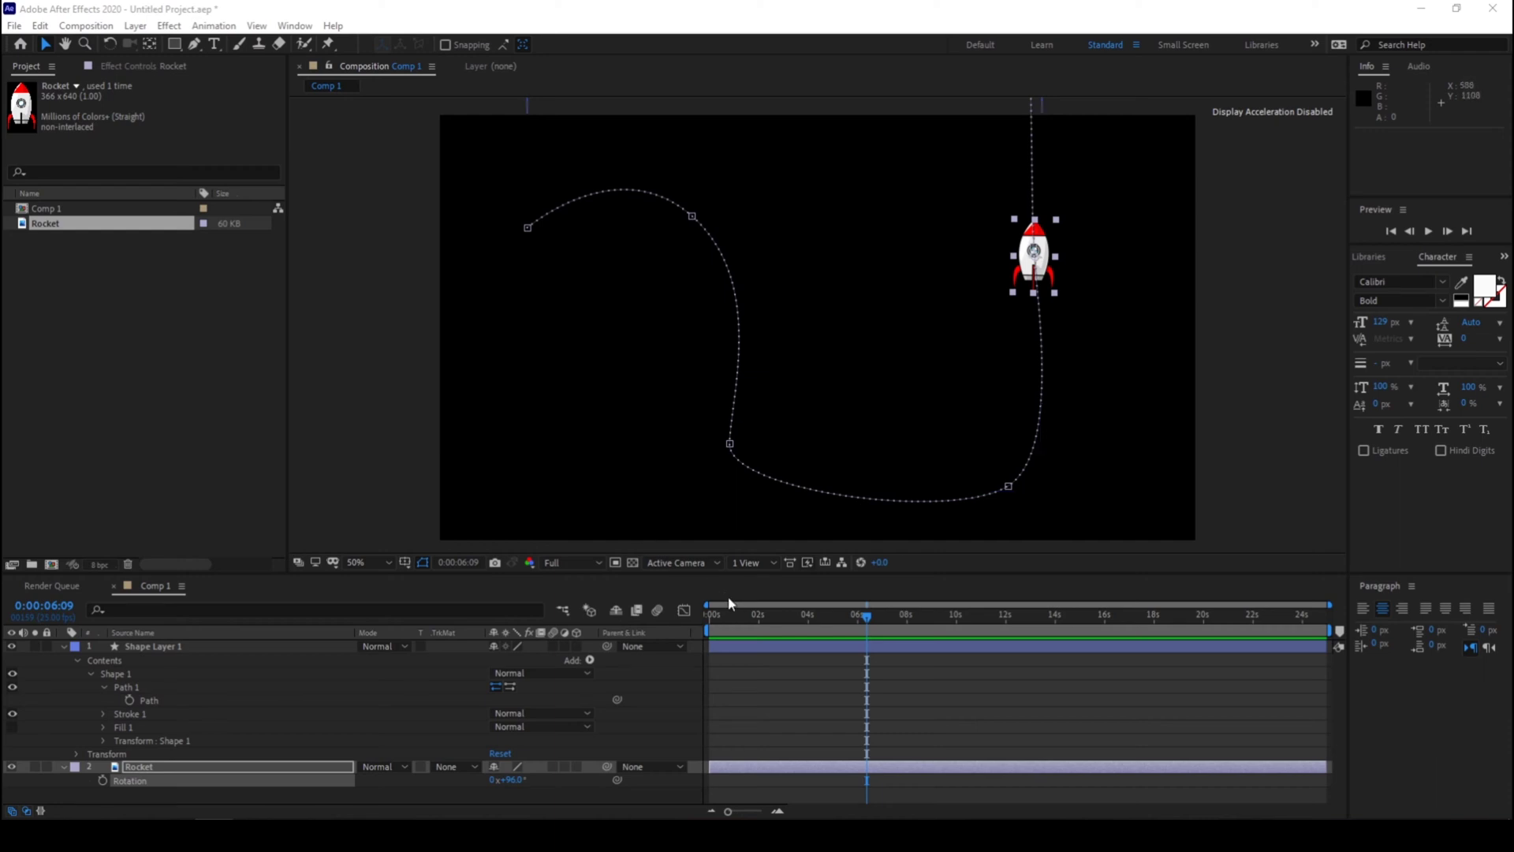
Step: Create a new 1920×1080, 25-second composition named 'Moving'
{"action": "mouse_move", "coordinate": [716, 620]}
{"action": "left_mouse_down"}
{"action": "mouse_move", "coordinate": [844, 626]}
{"action": "mouse_move", "coordinate": [888, 611]}
{"action": "mouse_move", "coordinate": [716, 622]}
{"action": "mouse_move", "coordinate": [842, 621]}
{"action": "left_mouse_up"}
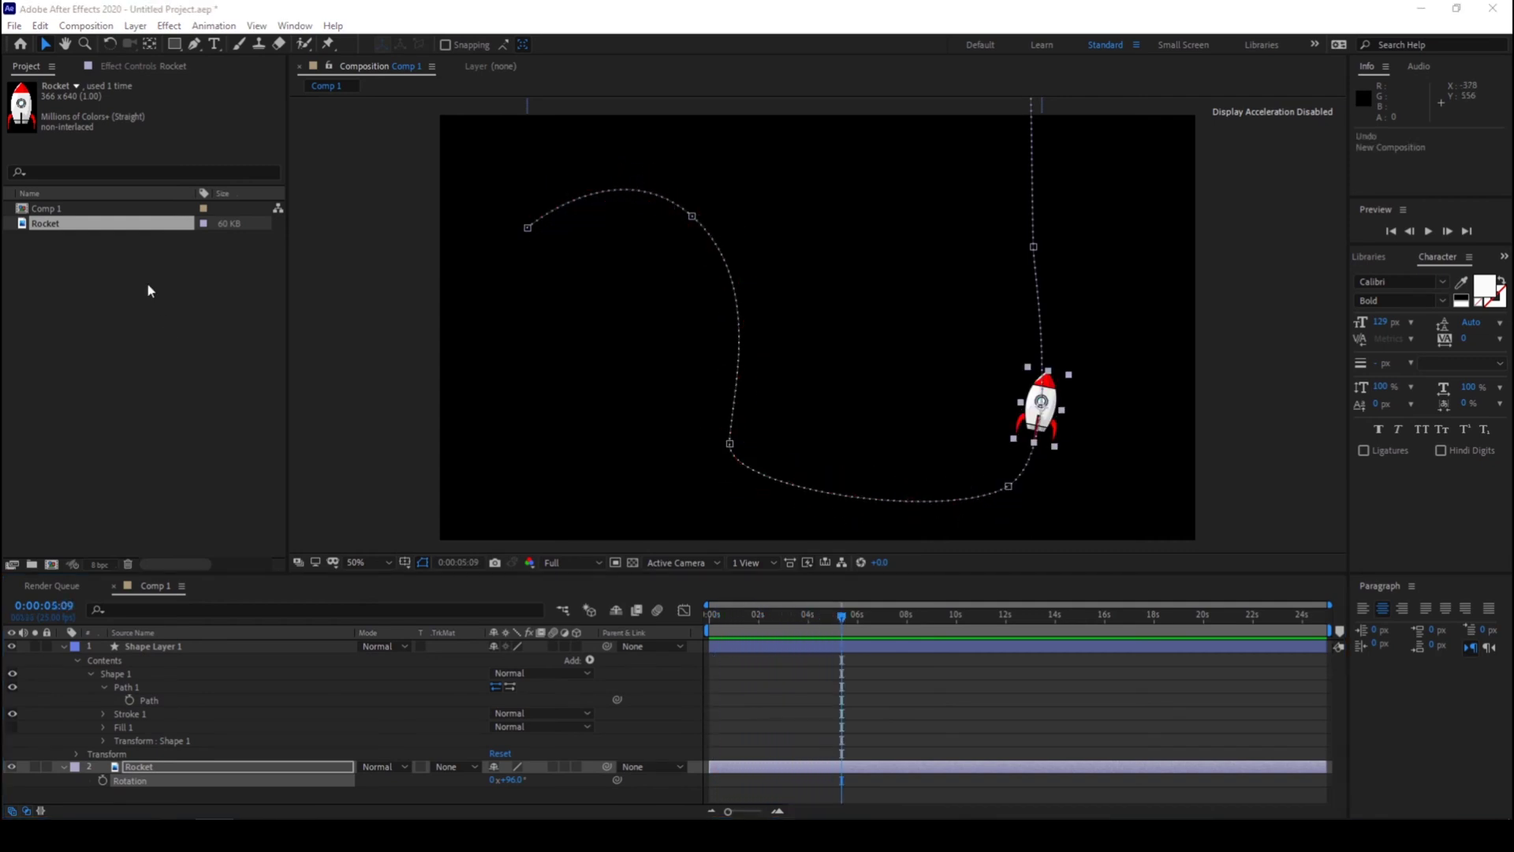
{"action": "left_click", "coordinate": [83, 25]}
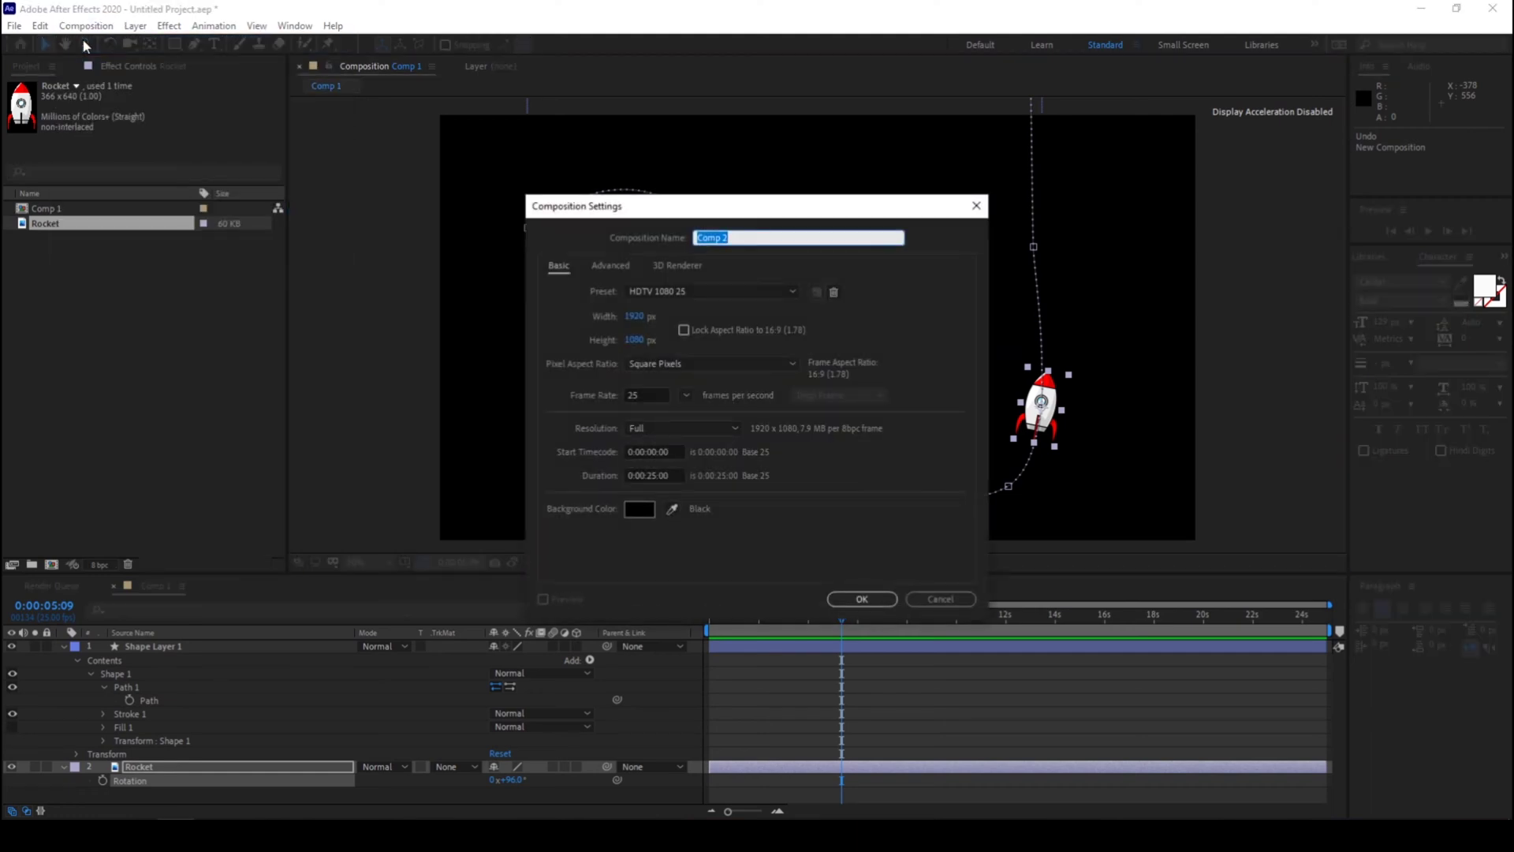
{"action": "type", "text": "M"}
{"action": "key", "text": "Return"}
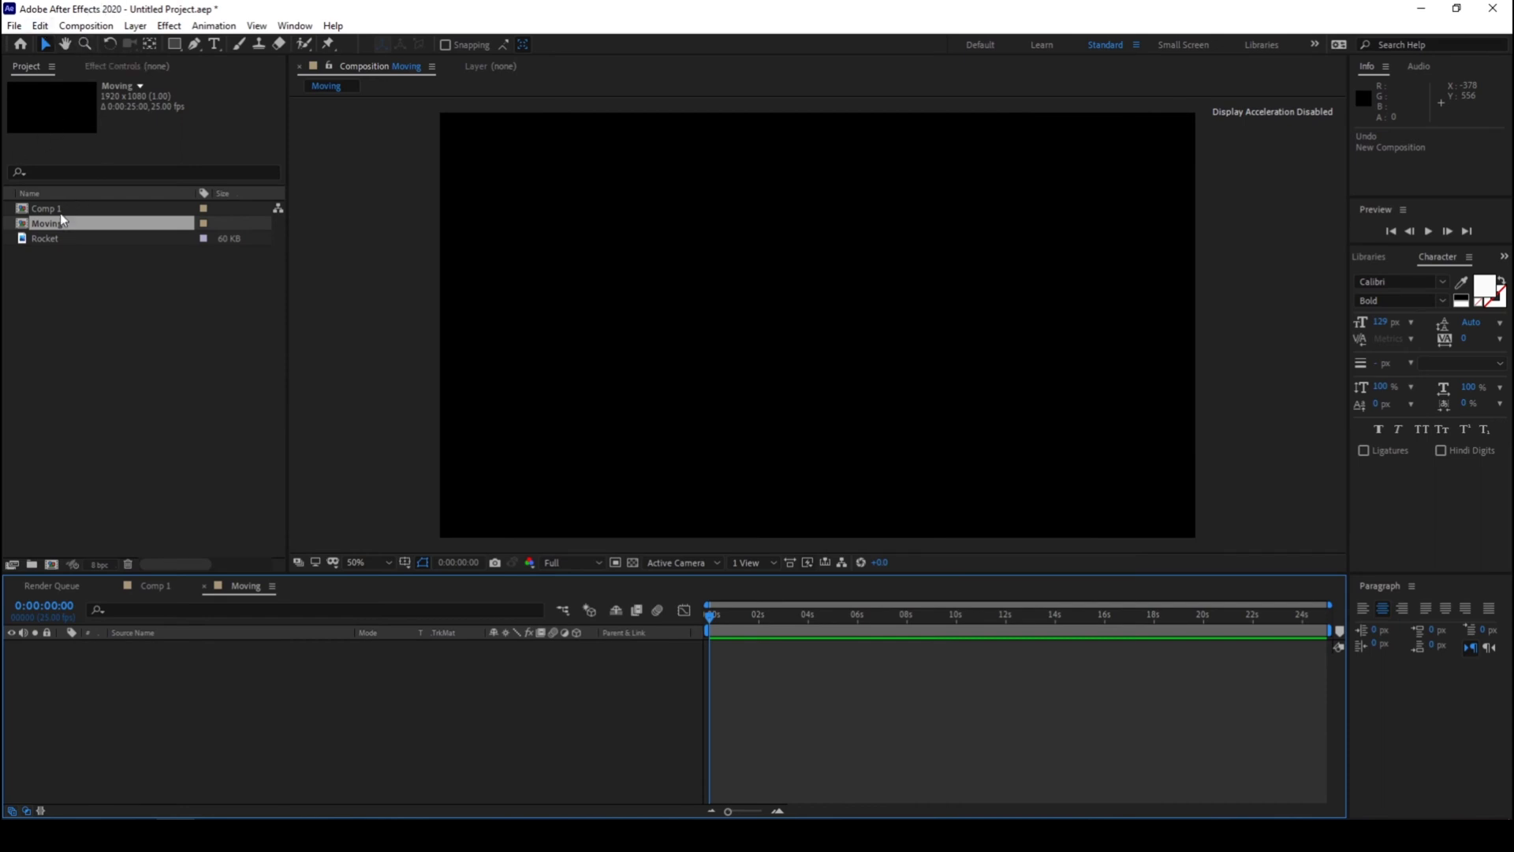
{"action": "left_click", "coordinate": [40, 238]}
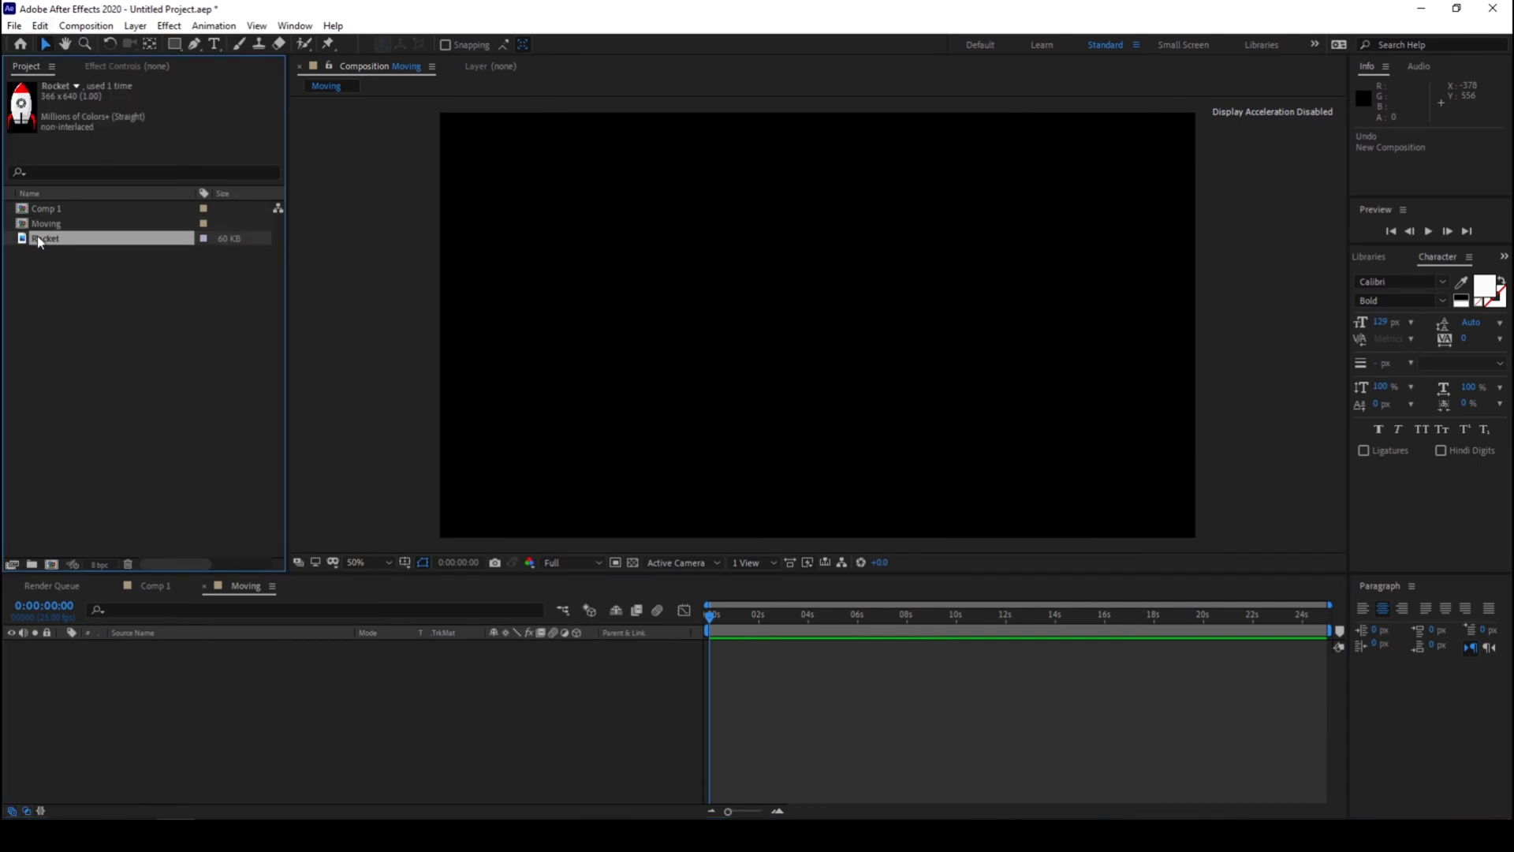
Step: Place the Rocket image into the Moving composition and shrink its Scale to 27%
{"action": "left_click_drag", "start_coordinate": [39, 238], "coordinate": [612, 277]}
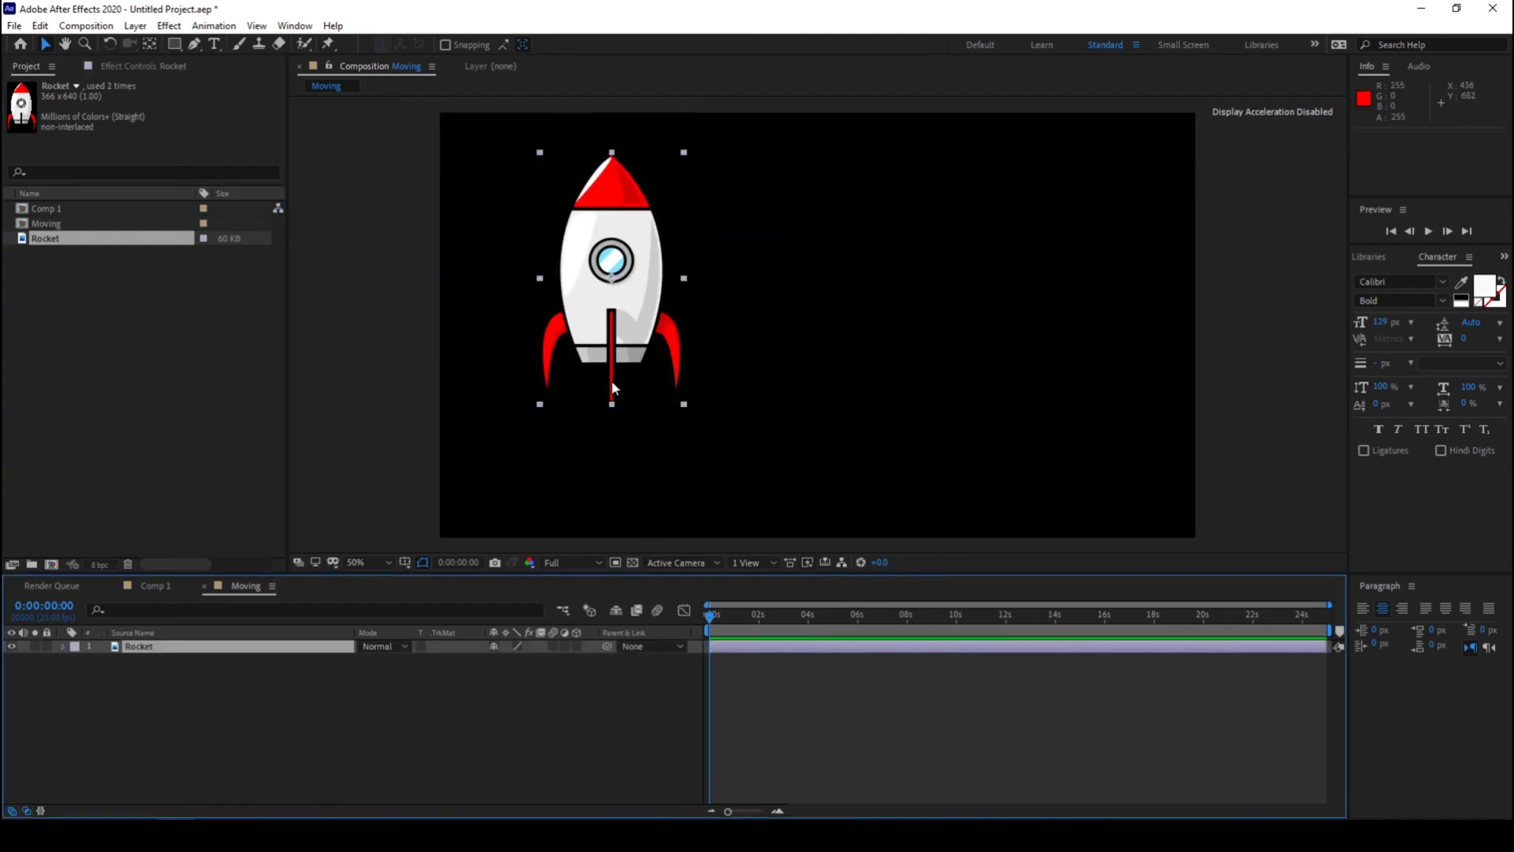
{"action": "left_click", "coordinate": [55, 645]}
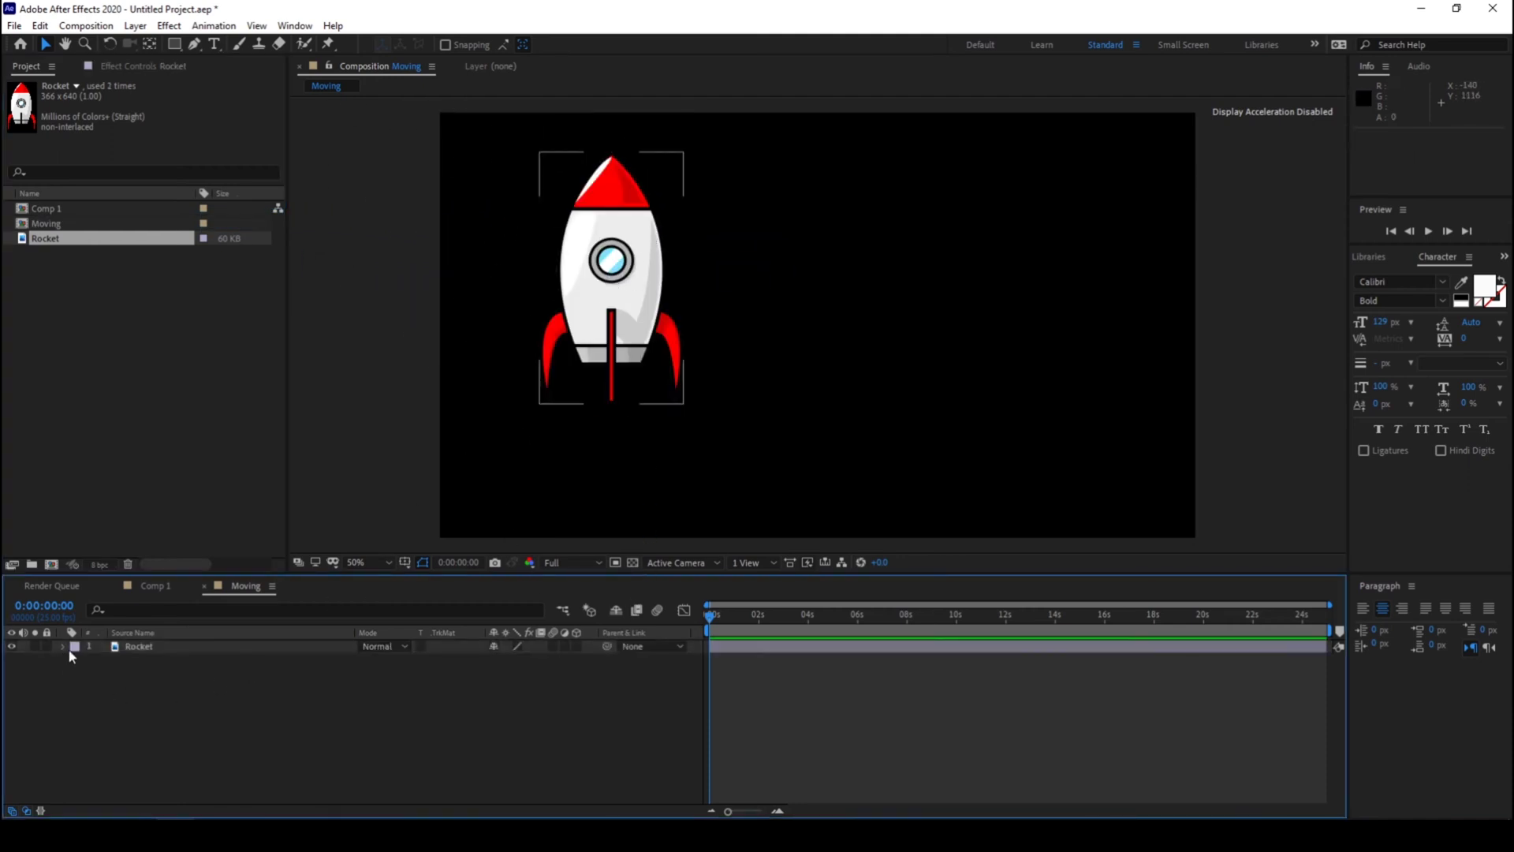
{"action": "left_click", "coordinate": [63, 645]}
{"action": "left_click", "coordinate": [76, 660]}
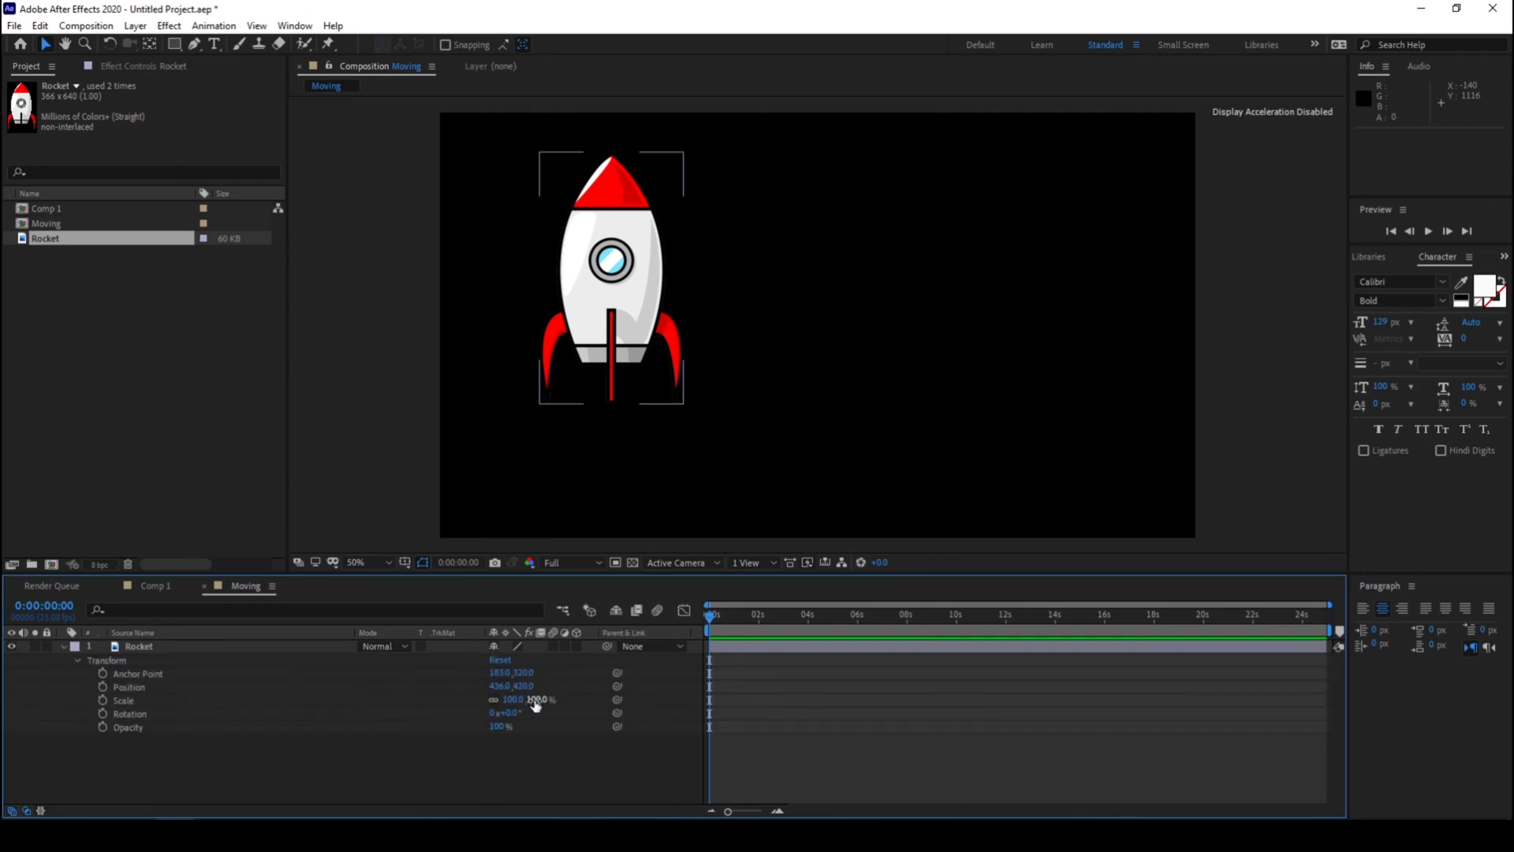
{"action": "left_click_drag", "start_coordinate": [533, 700], "coordinate": [468, 691]}
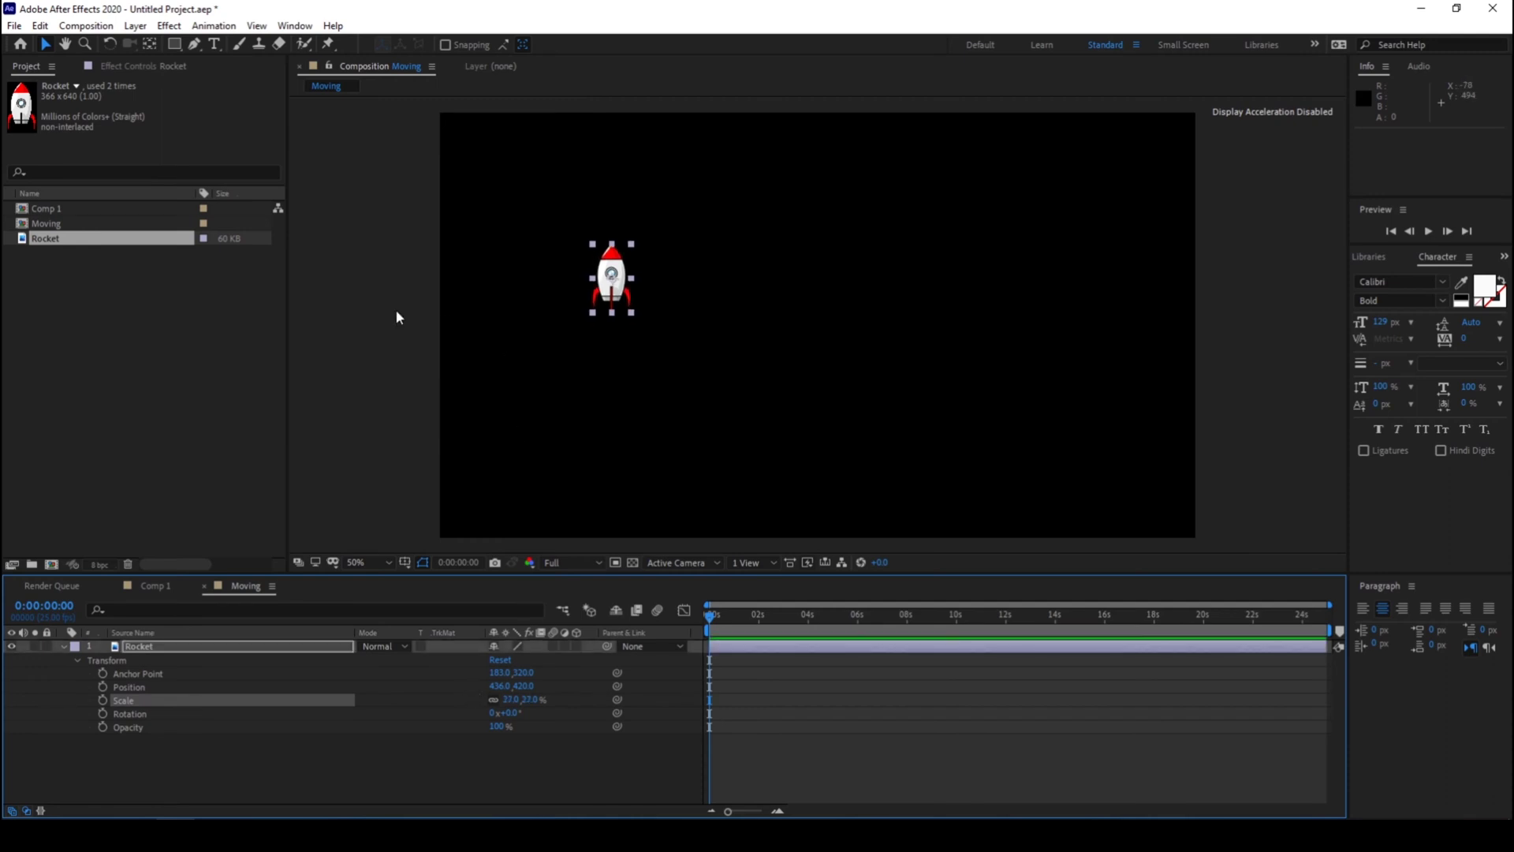
{"action": "left_click", "coordinate": [361, 336]}
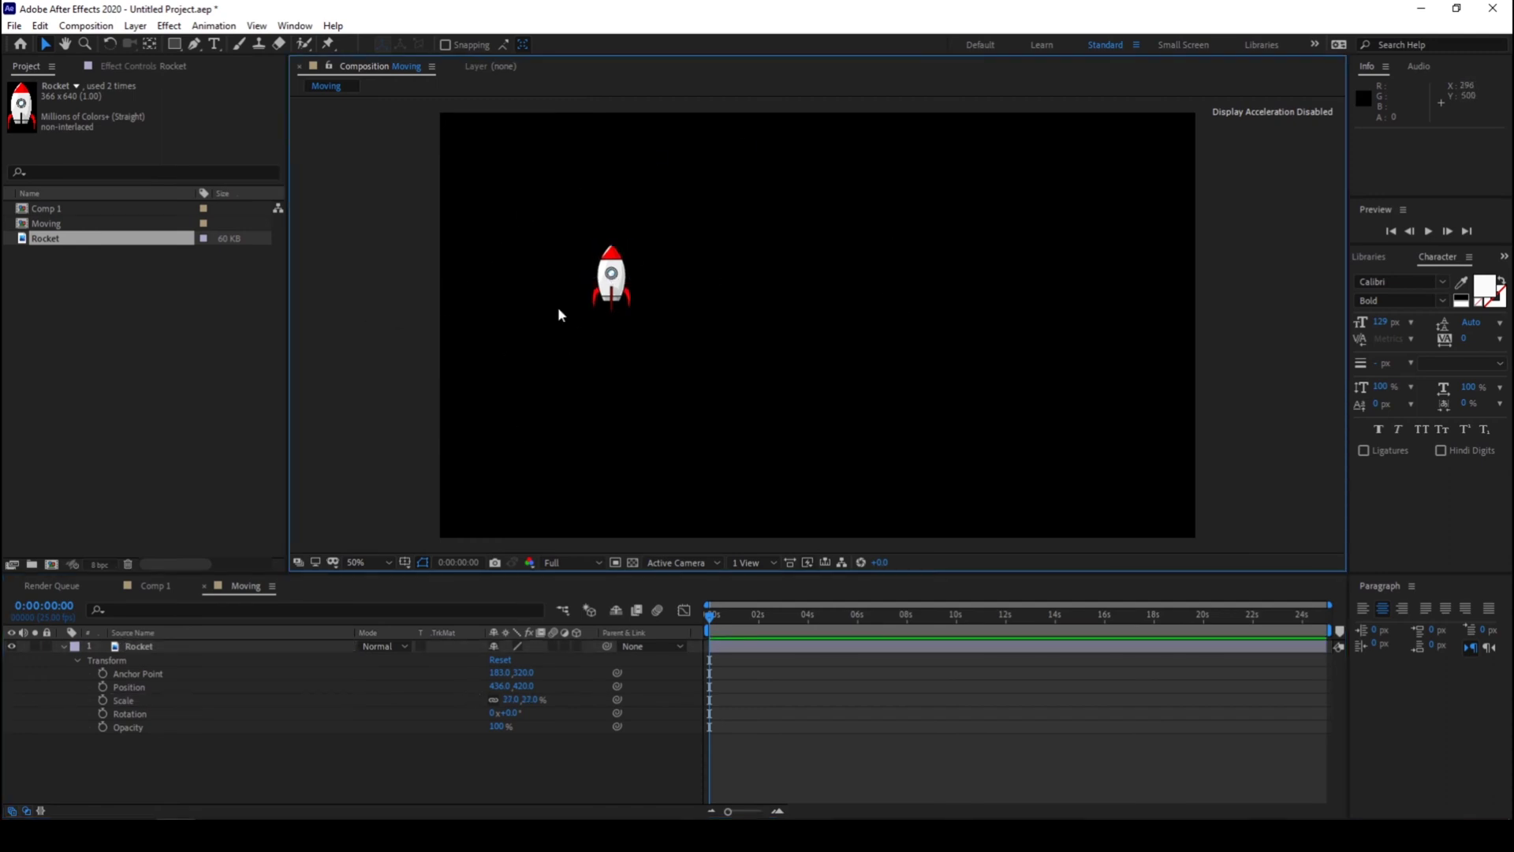
{"action": "left_click", "coordinate": [609, 285]}
Step: Draw a winding Pen-tool curve from the frame's left, dipping low, then rising past the top edge
{"action": "left_click", "coordinate": [612, 347]}
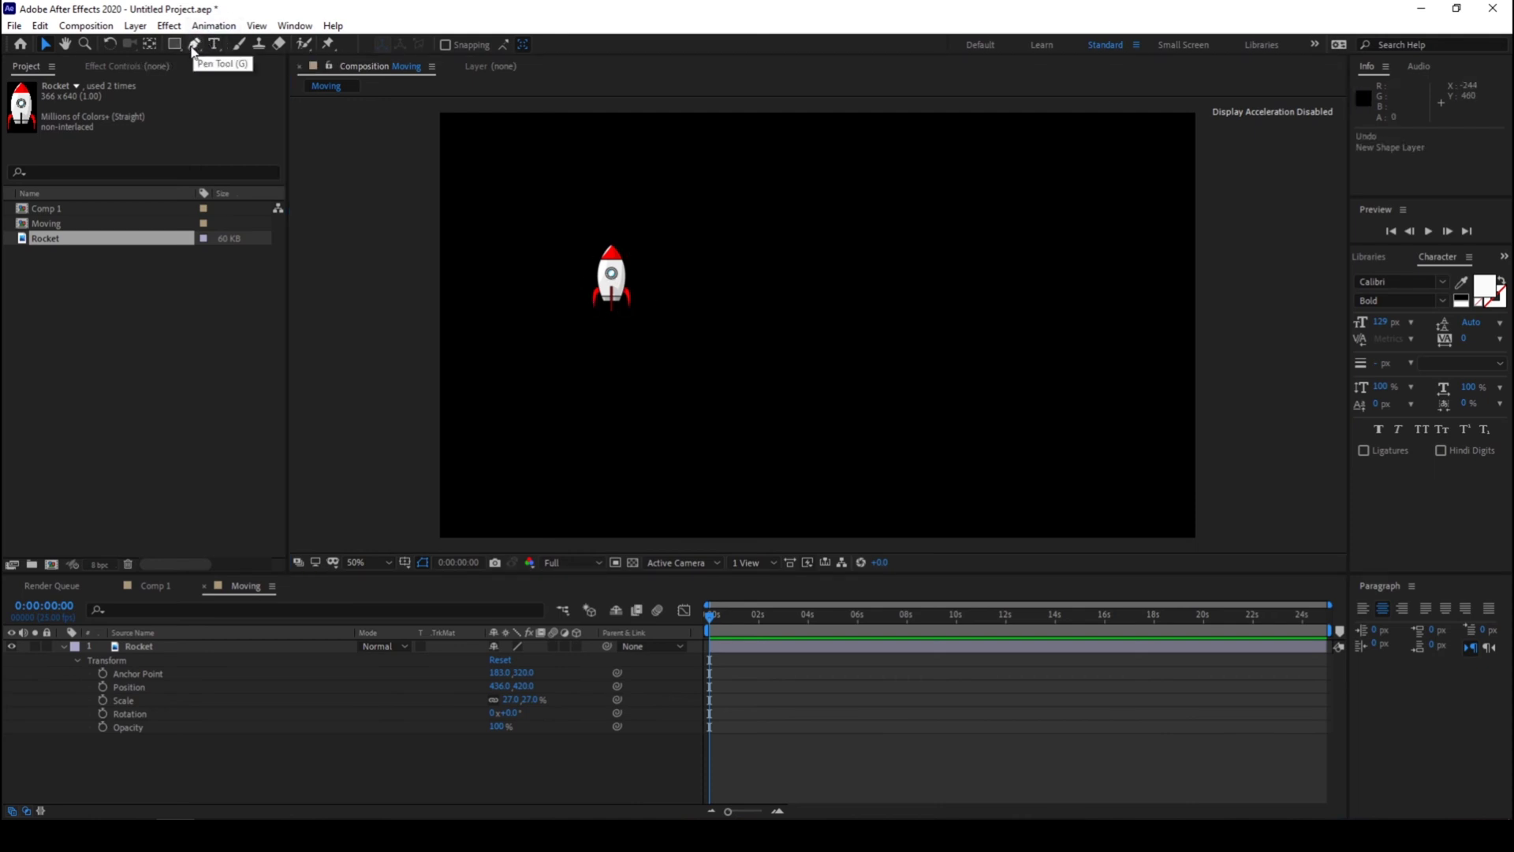
{"action": "left_click", "coordinate": [194, 44]}
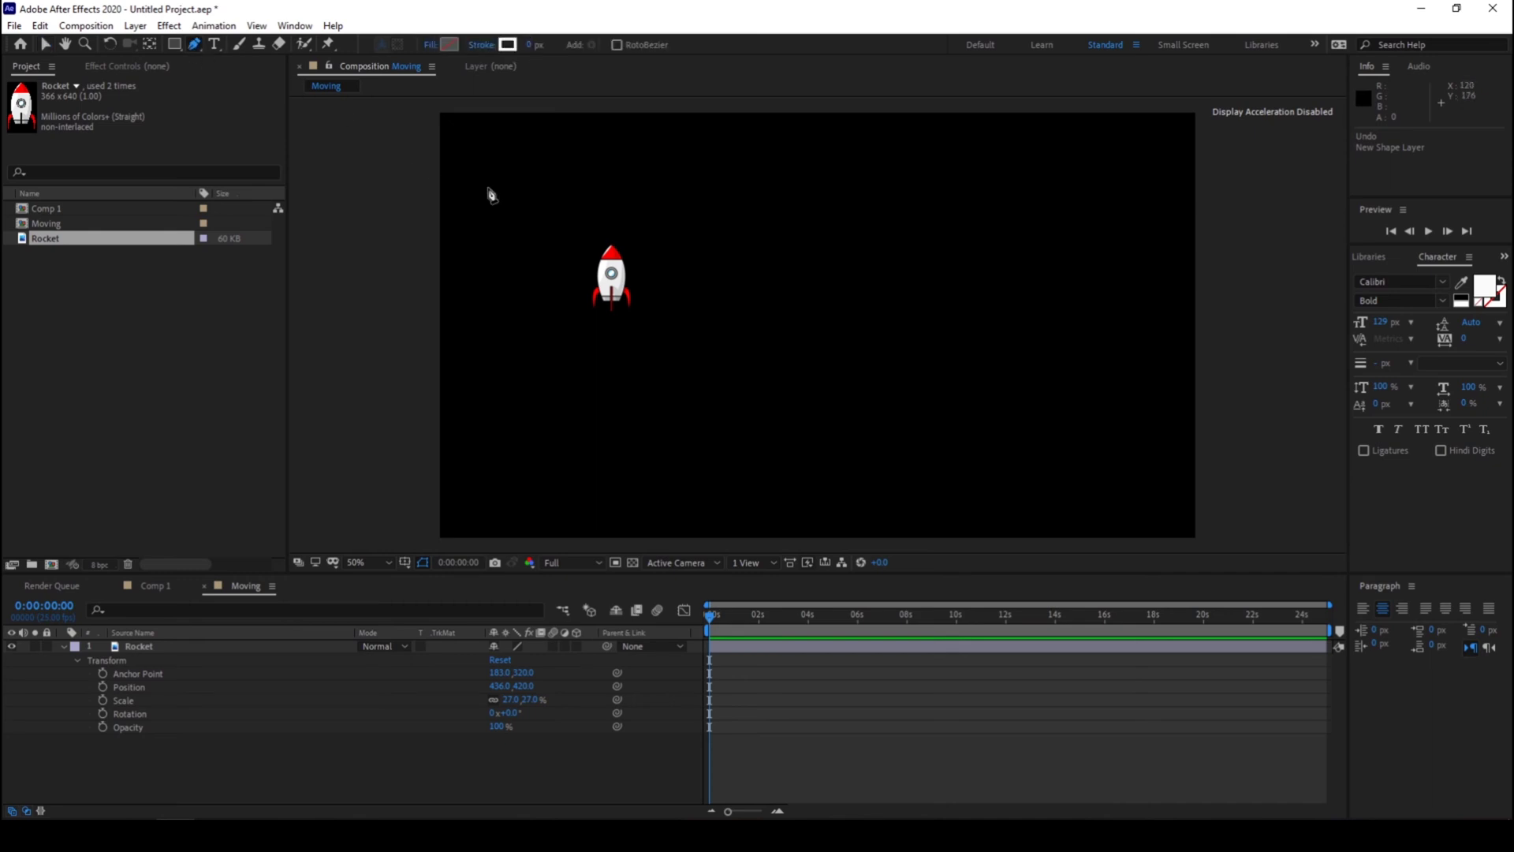
{"action": "left_click", "coordinate": [484, 395]}
{"action": "left_click_drag", "start_coordinate": [650, 369], "coordinate": [691, 432]}
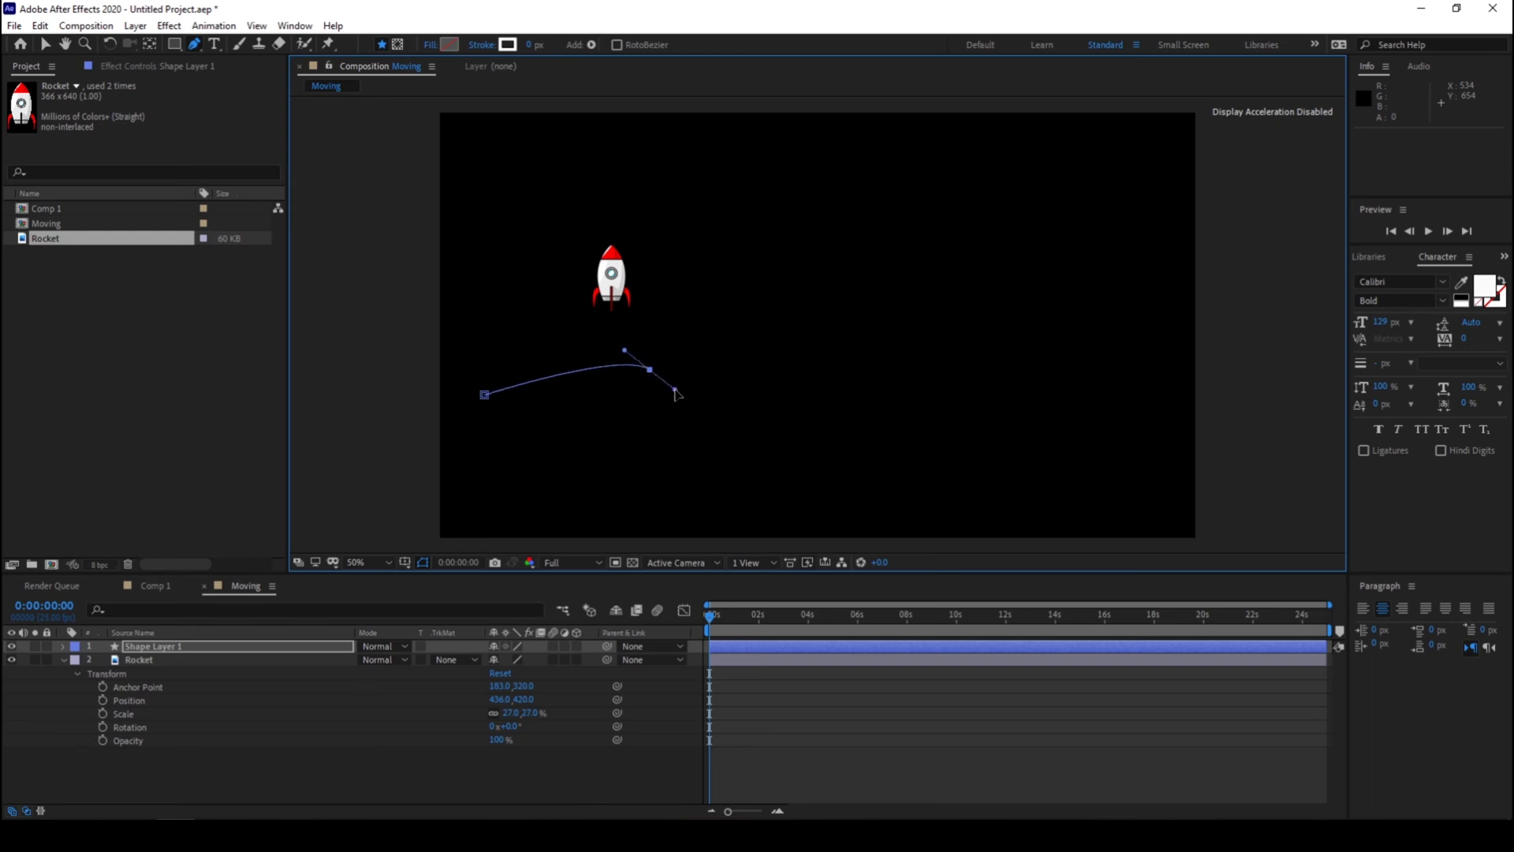
{"action": "left_click_drag", "start_coordinate": [690, 432], "coordinate": [717, 457]}
{"action": "left_click", "coordinate": [714, 505]}
{"action": "mouse_move", "coordinate": [958, 382]}
{"action": "left_mouse_down"}
{"action": "mouse_move", "coordinate": [865, 301]}
{"action": "mouse_move", "coordinate": [855, 244]}
{"action": "mouse_move", "coordinate": [875, 236]}
{"action": "mouse_move", "coordinate": [912, 269]}
{"action": "left_mouse_up"}
{"action": "mouse_move", "coordinate": [1104, 243]}
{"action": "left_mouse_down"}
{"action": "mouse_move", "coordinate": [1059, 183]}
{"action": "mouse_move", "coordinate": [1003, 194]}
{"action": "left_mouse_up"}
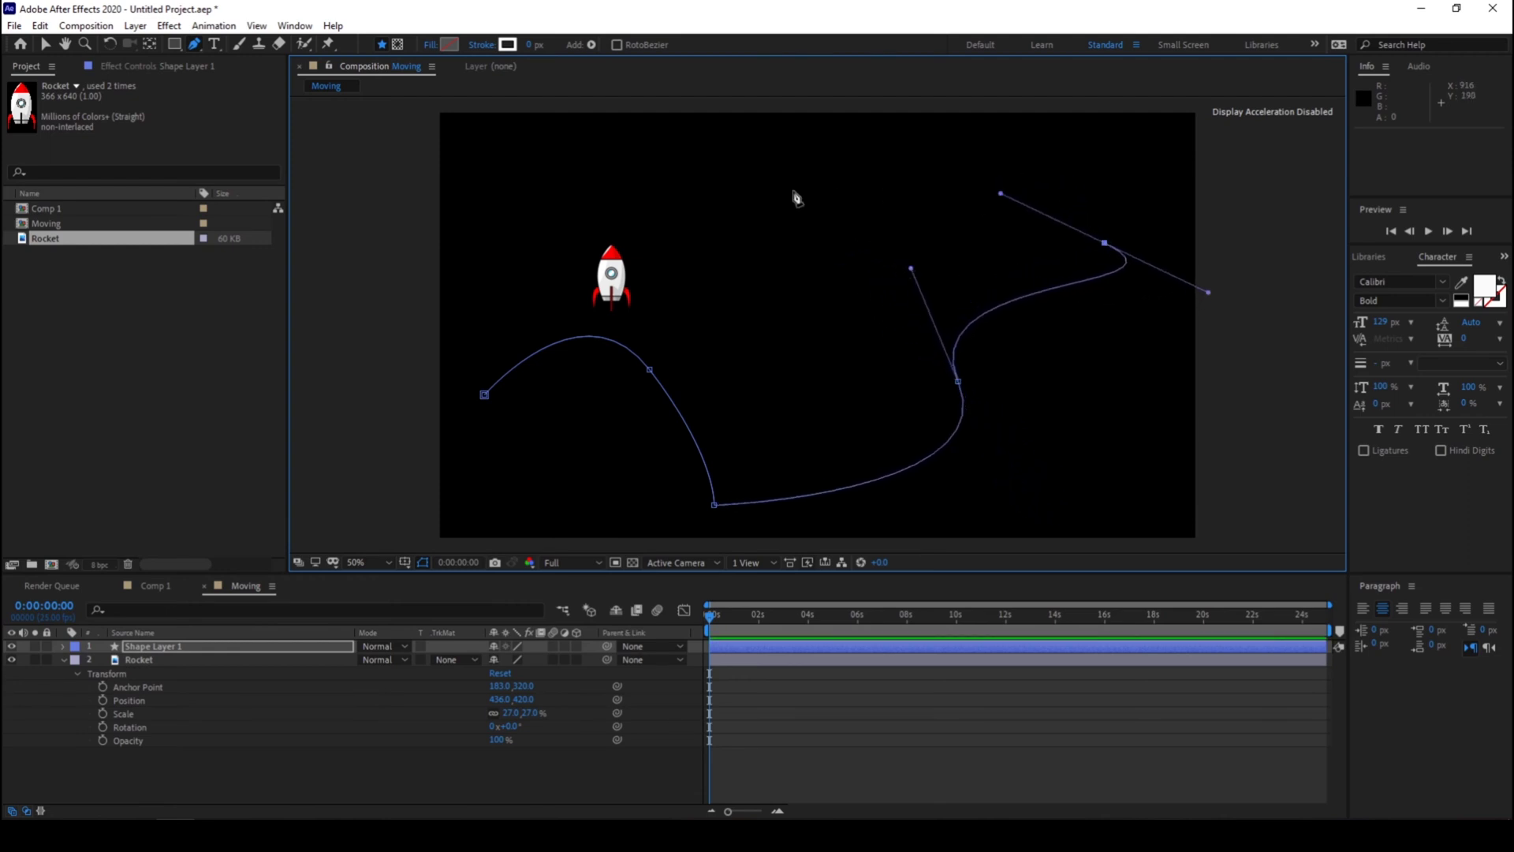
{"action": "left_click", "coordinate": [754, 189]}
{"action": "left_click", "coordinate": [750, 103]}
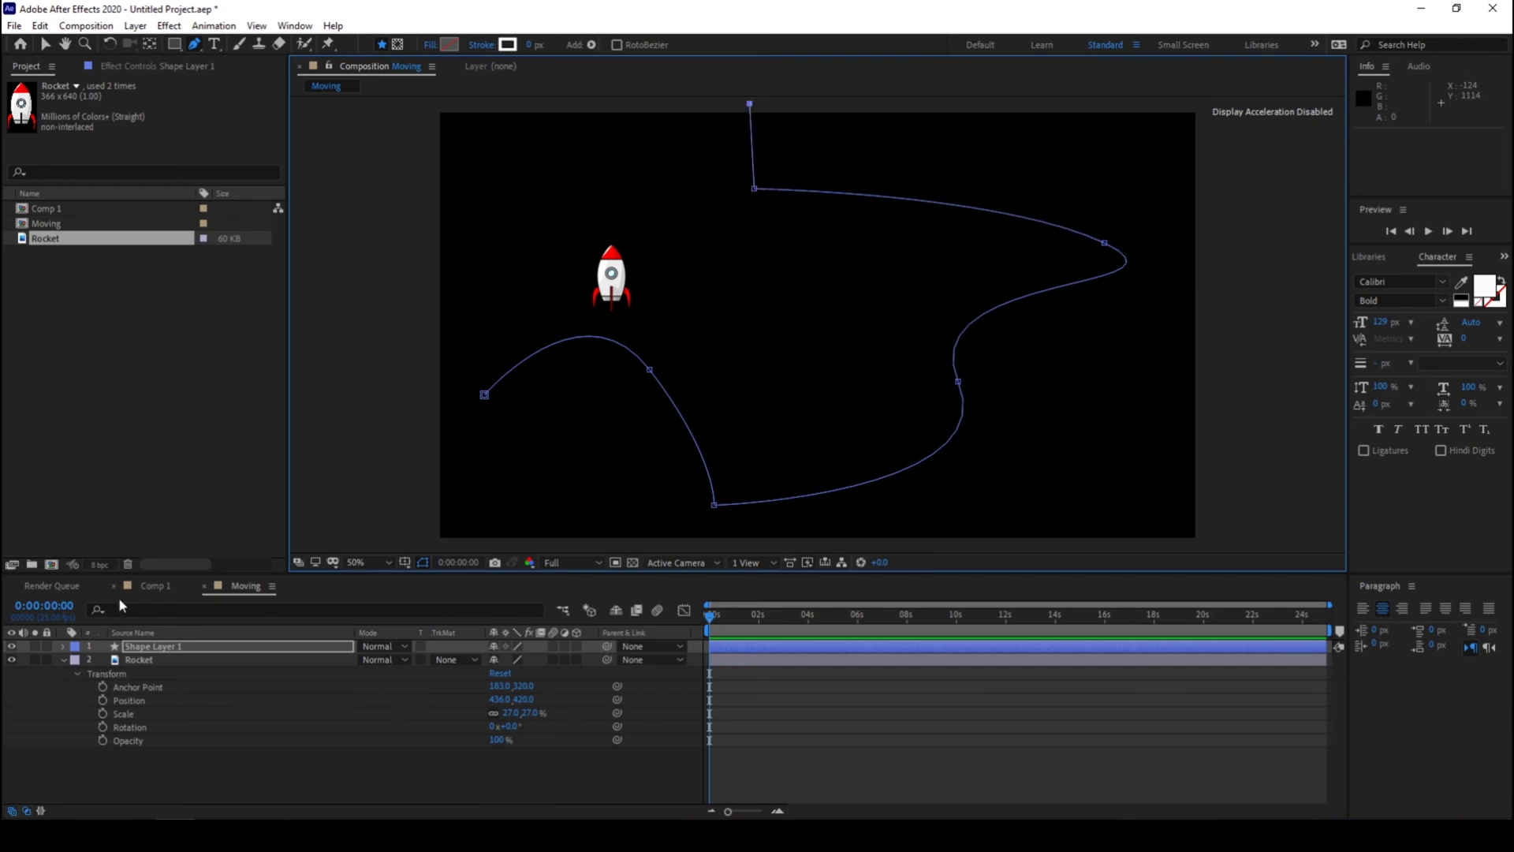
Step: Expose Shape Layer 1's Path, collapse the layer, and select the Rocket's Position property
{"action": "left_click", "coordinate": [62, 646]}
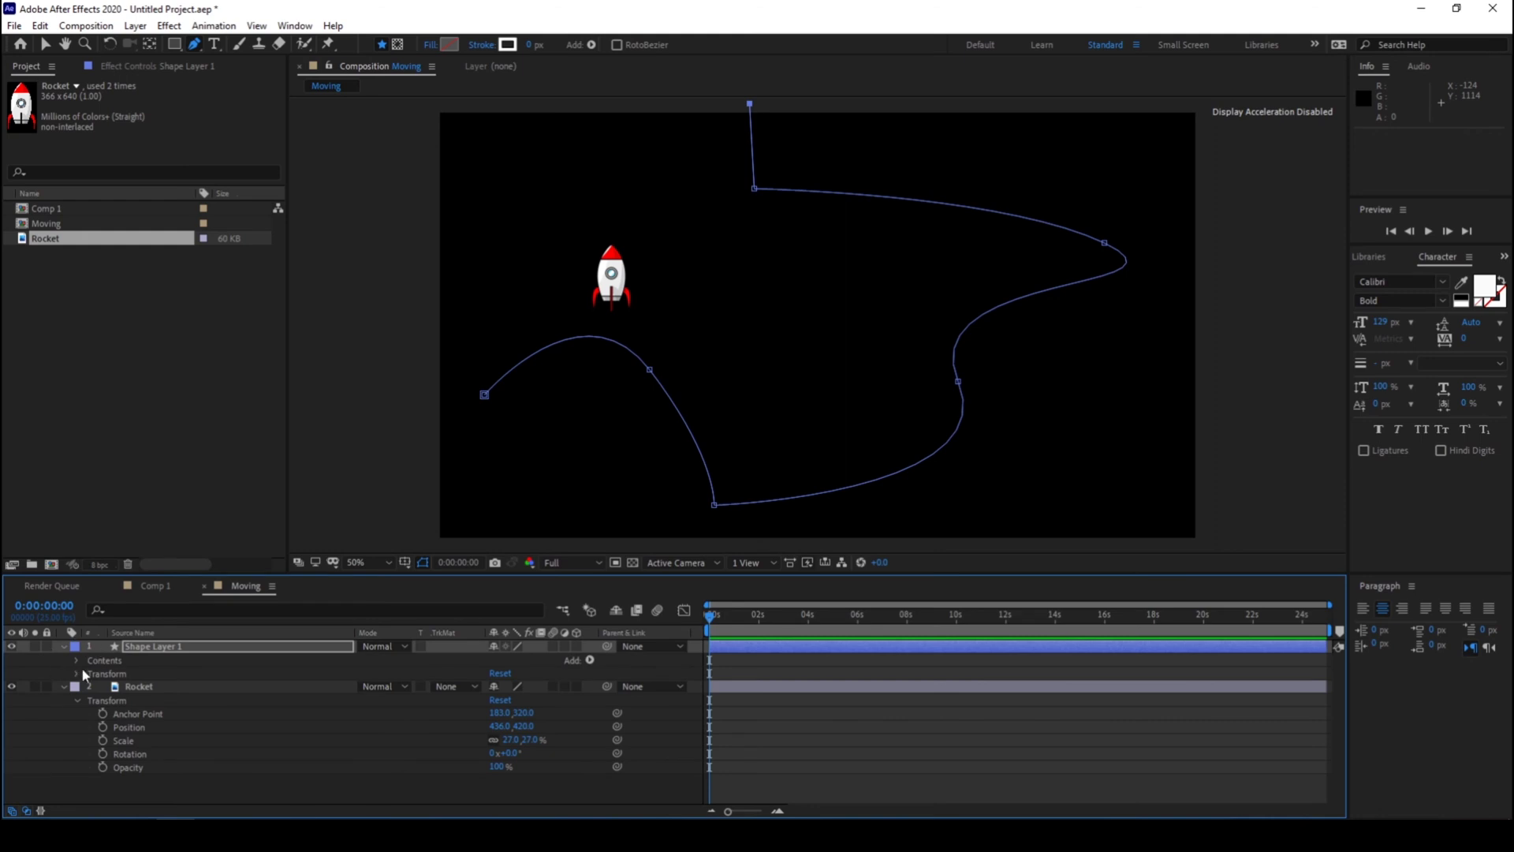
{"action": "left_click", "coordinate": [76, 660]}
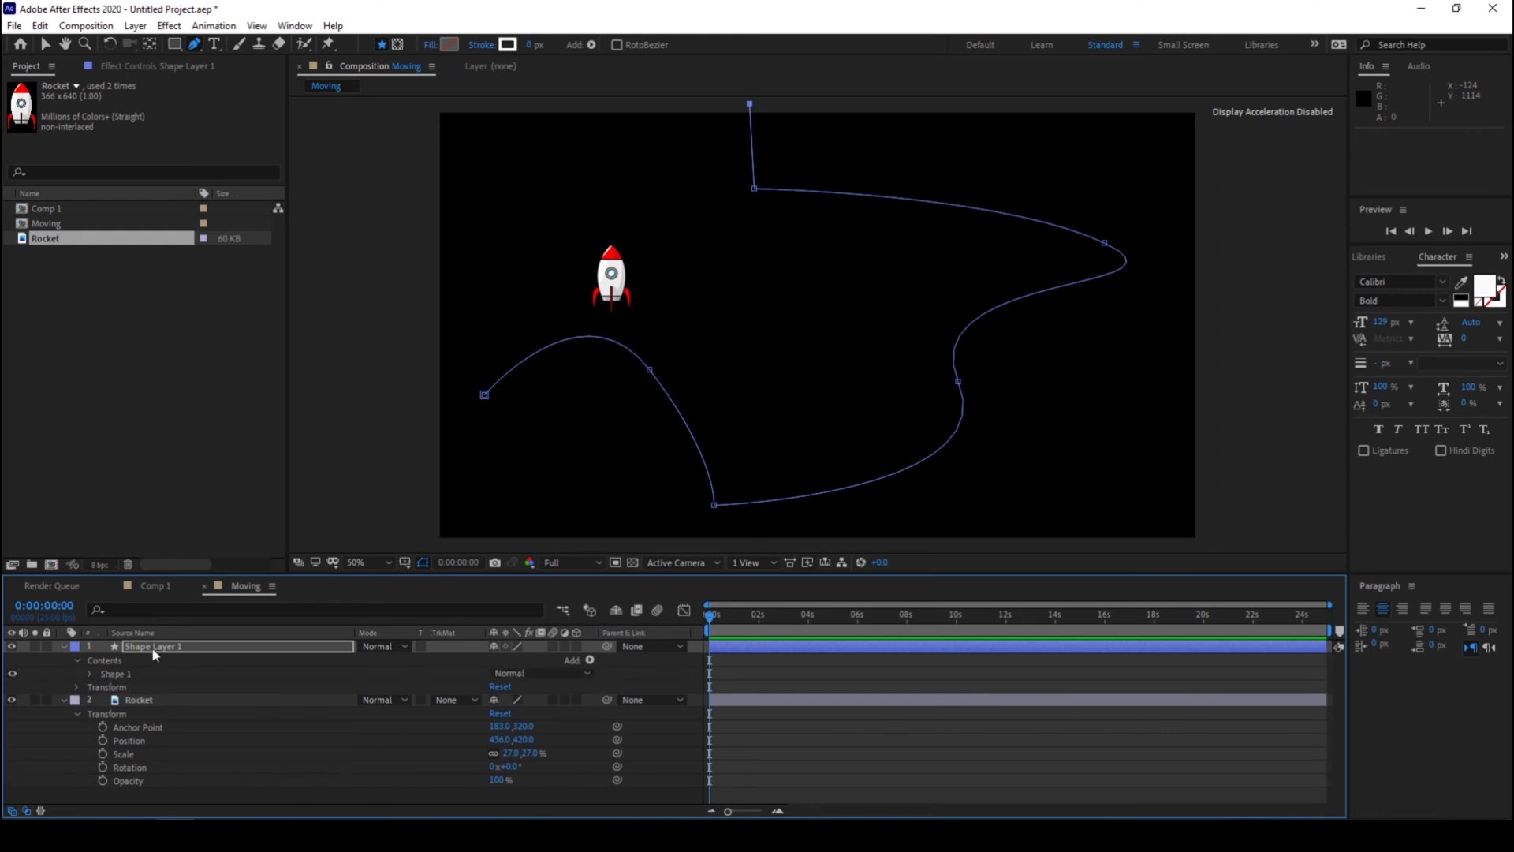
{"action": "left_click", "coordinate": [90, 674]}
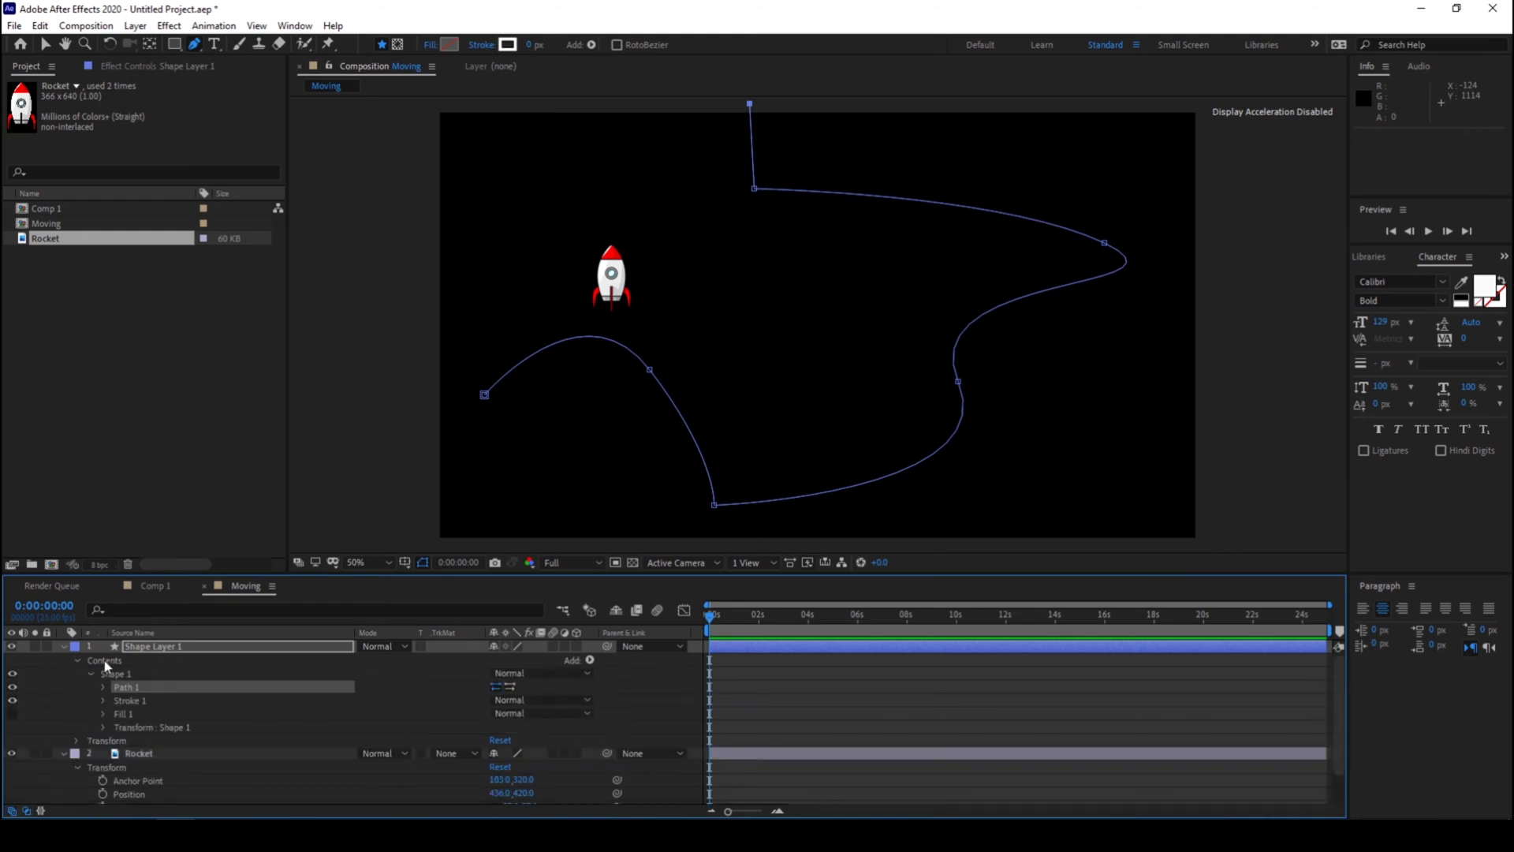
{"action": "left_click", "coordinate": [102, 688]}
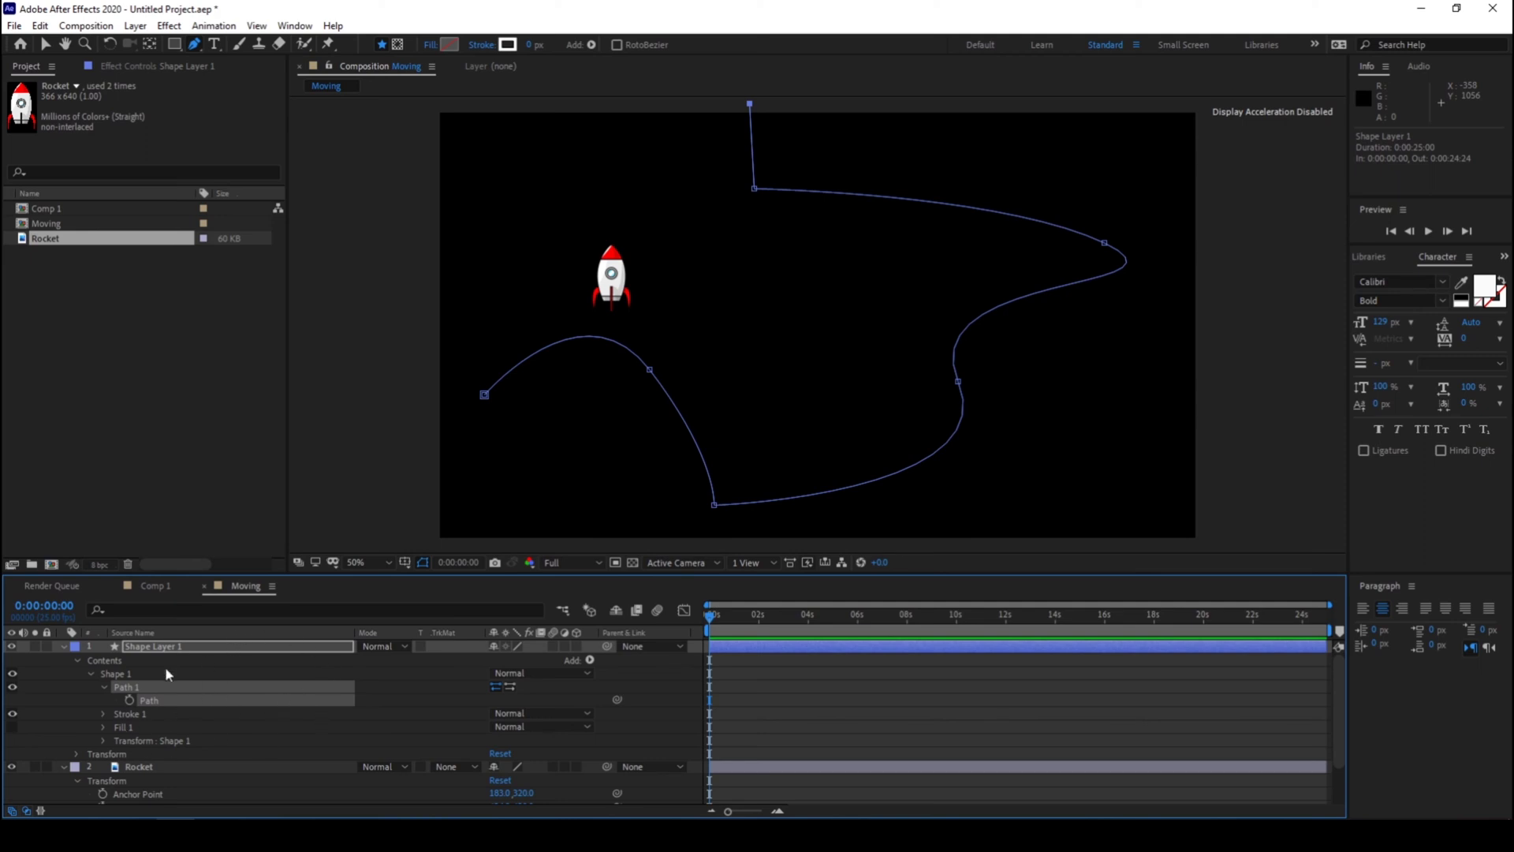
{"action": "left_click", "coordinate": [63, 646]}
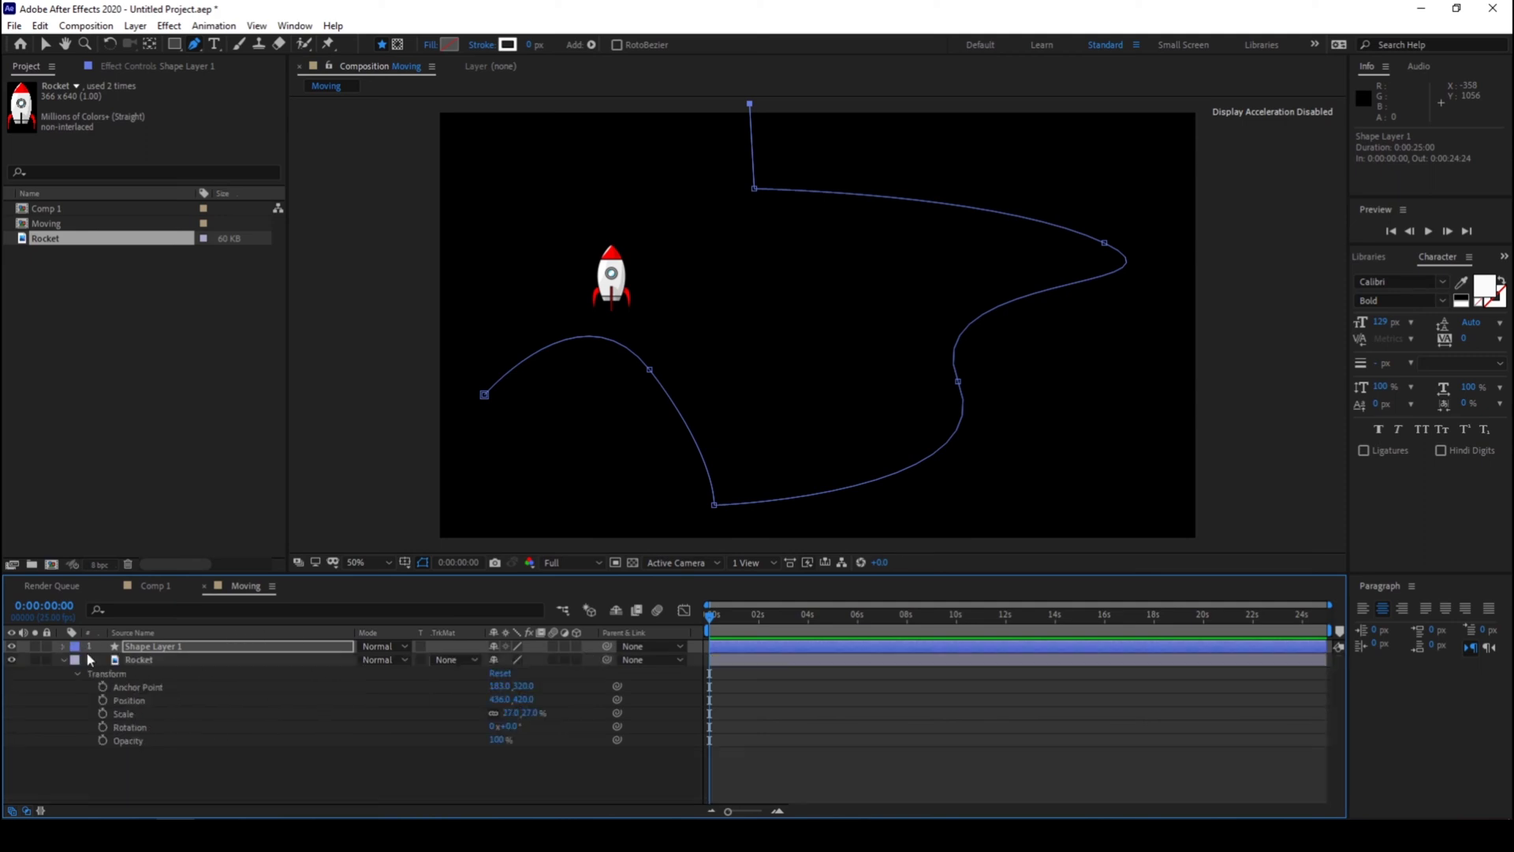
{"action": "left_click", "coordinate": [131, 700]}
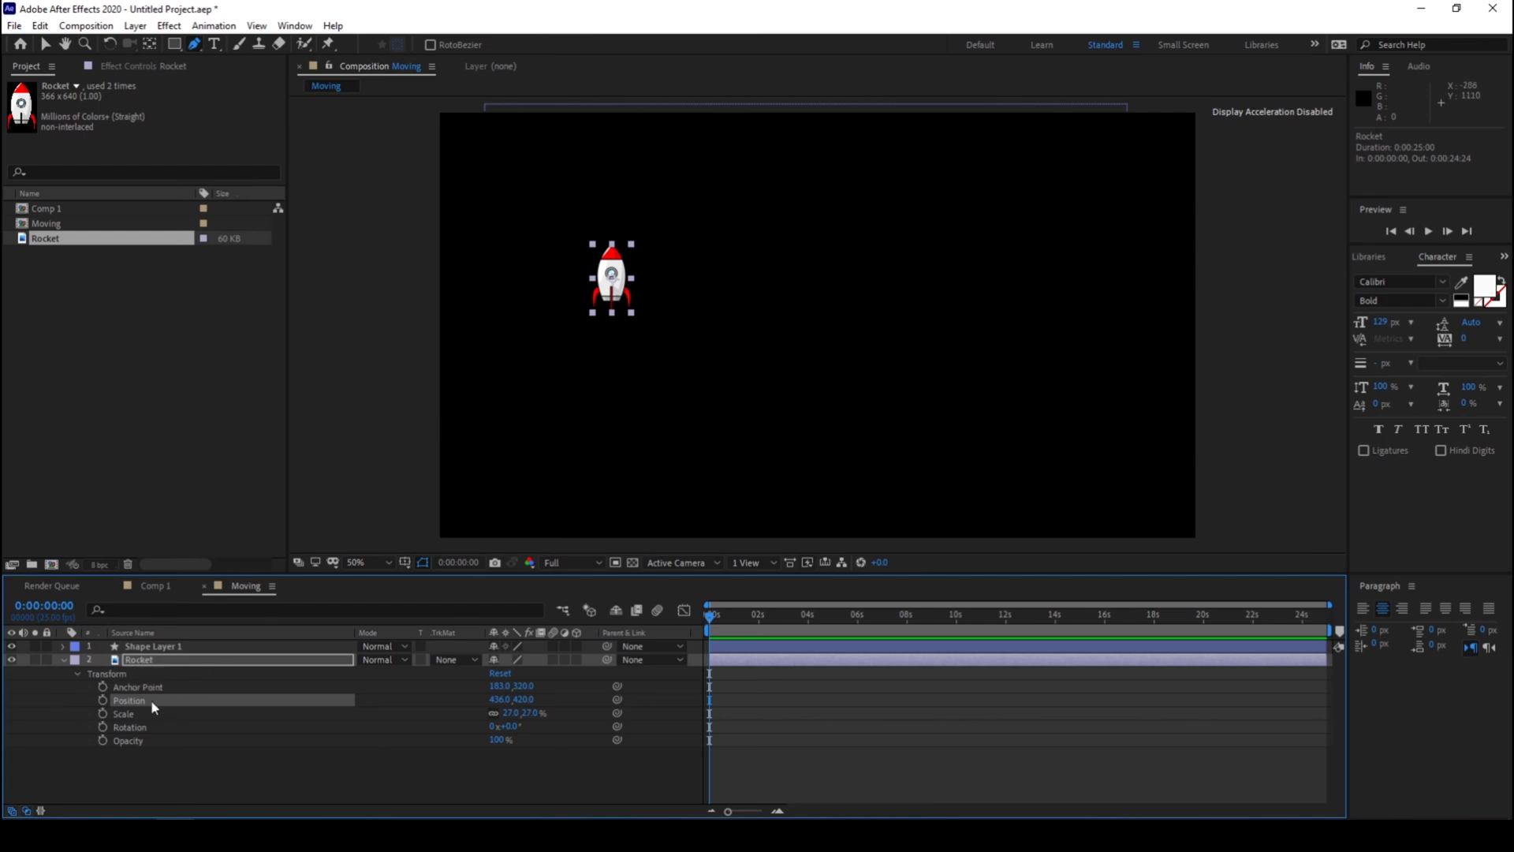
Step: Paste the drawn path into the Rocket's Position as keyframes and preview the motion
{"action": "key", "text": "ctrl+z"}
{"action": "left_click", "coordinate": [130, 702]}
{"action": "key", "text": "ctrl+v"}
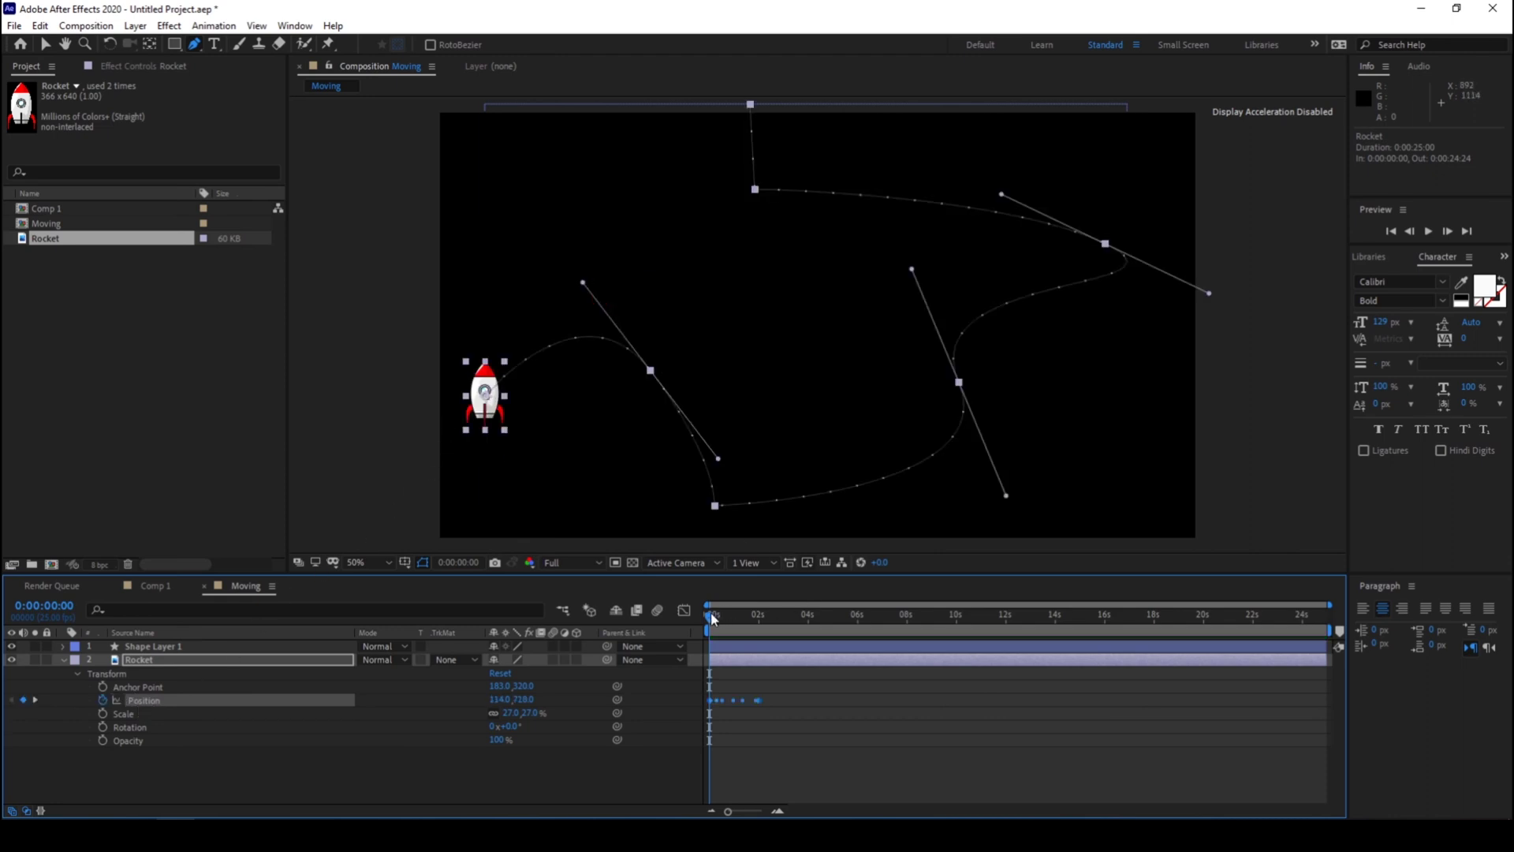
{"action": "mouse_move", "coordinate": [712, 618]}
{"action": "left_mouse_down"}
{"action": "mouse_move", "coordinate": [744, 620]}
{"action": "mouse_move", "coordinate": [692, 644]}
{"action": "left_mouse_up"}
{"action": "key", "text": "space"}
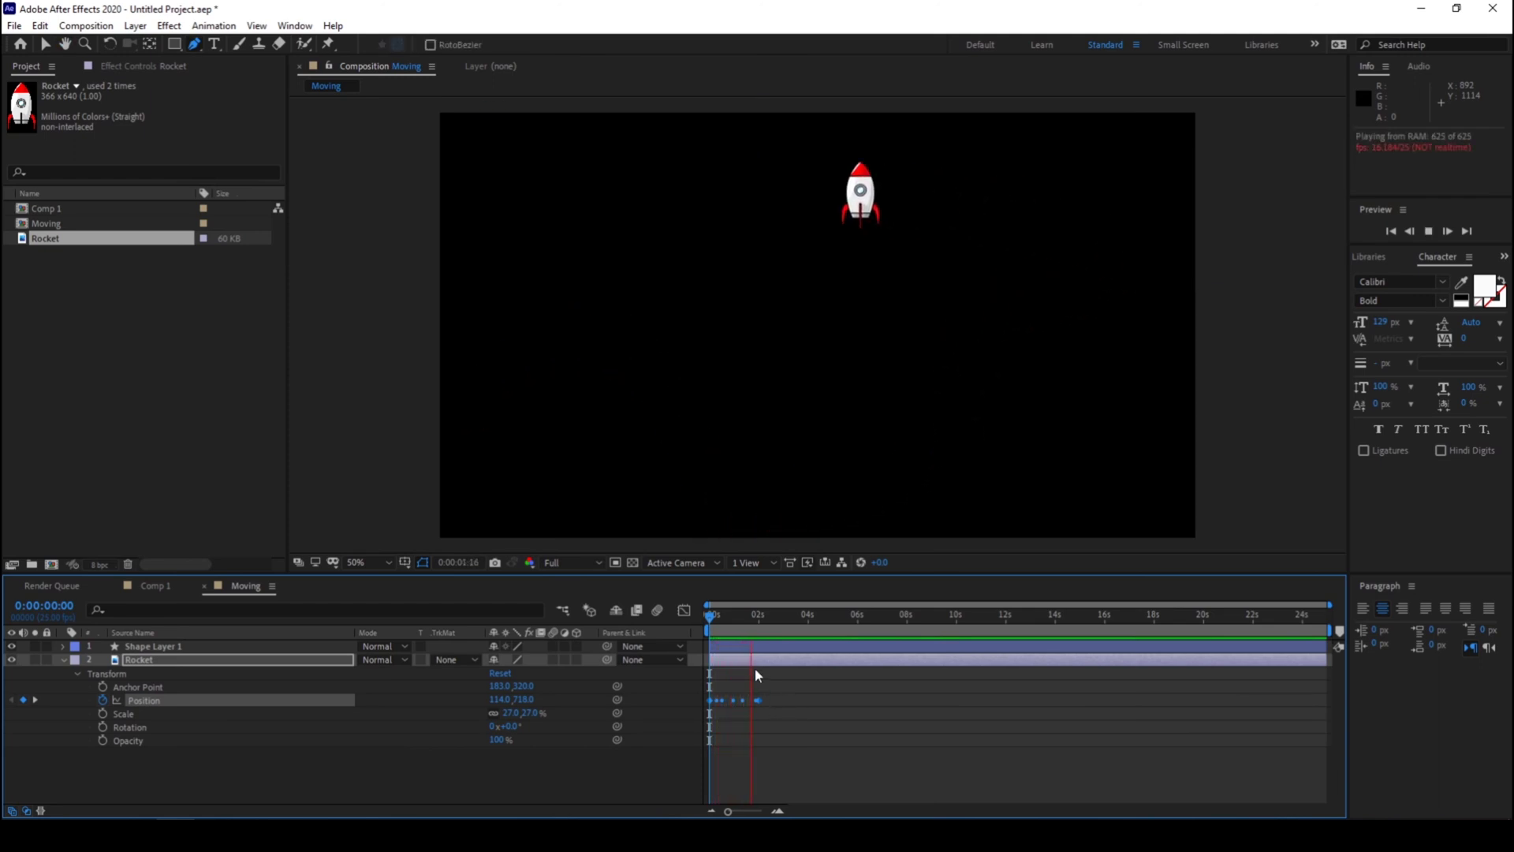
{"action": "left_click_drag", "start_coordinate": [728, 623], "coordinate": [710, 623]}
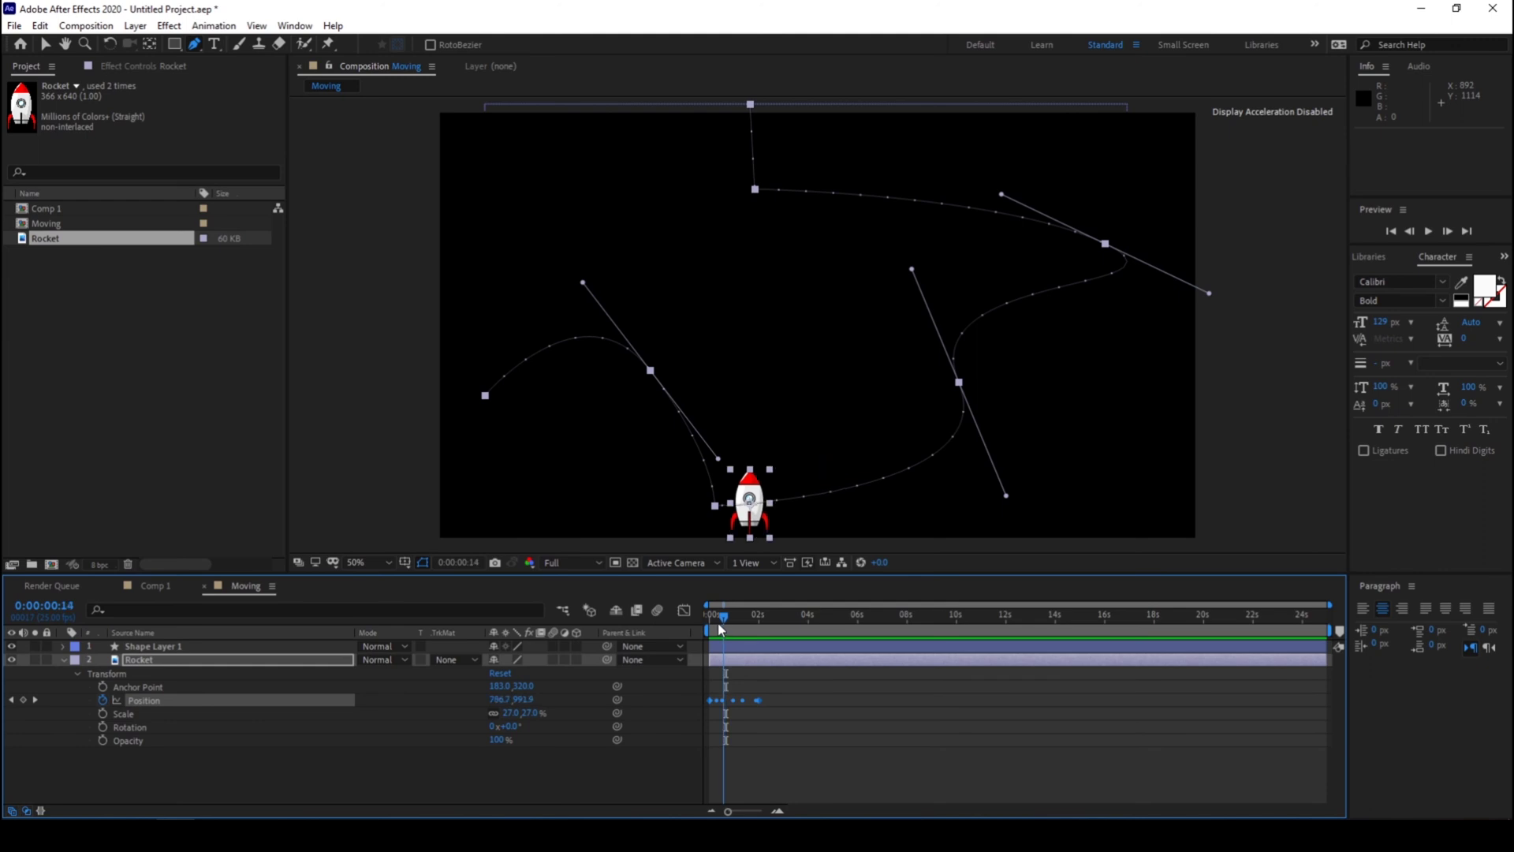
Step: Retime the last Position keyframe so the motion ends around five seconds
{"action": "left_click", "coordinate": [679, 761]}
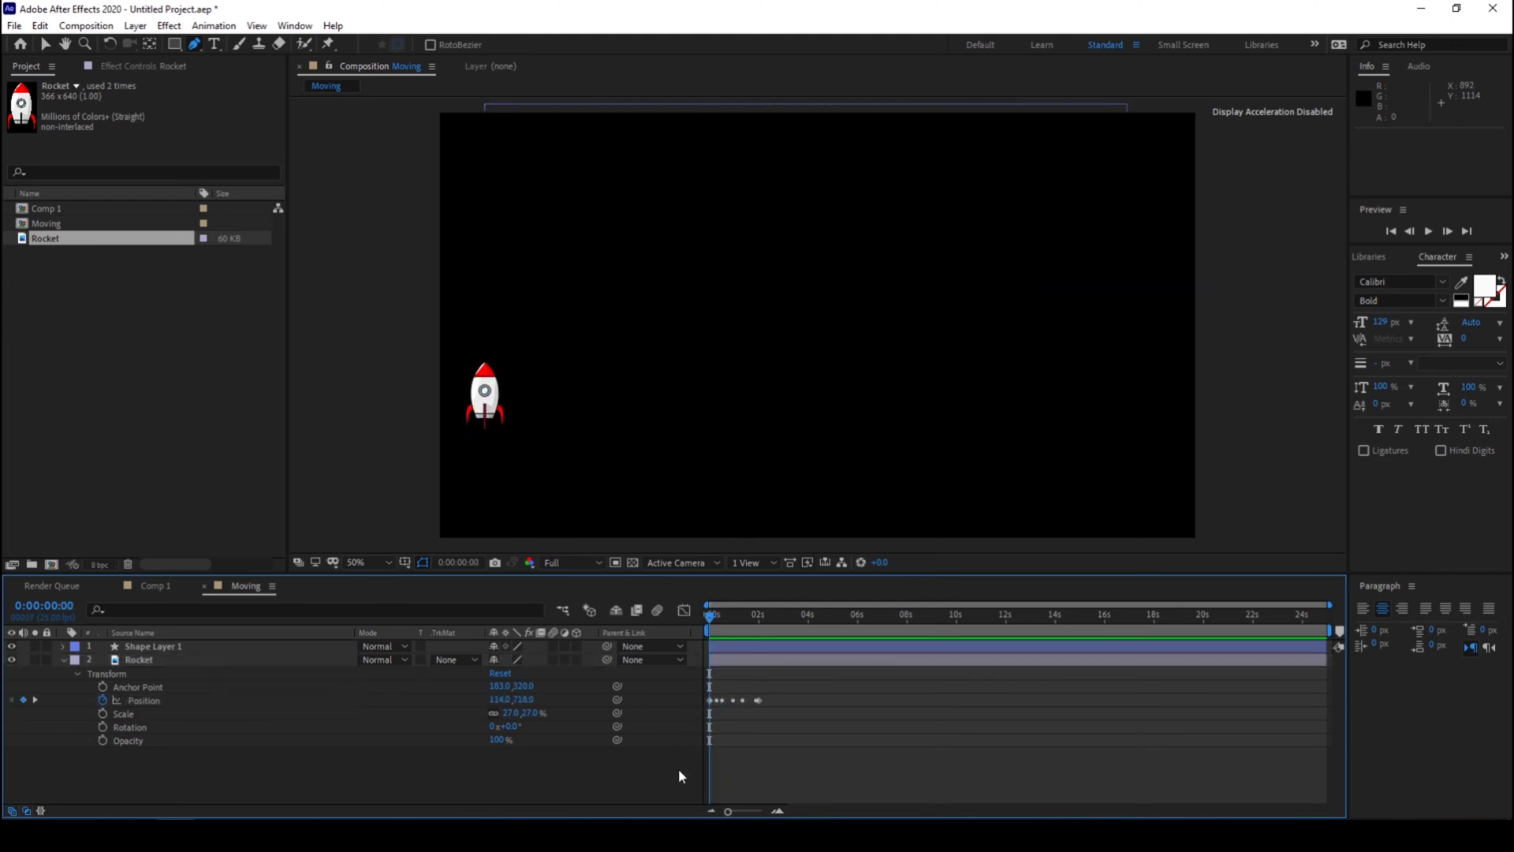
{"action": "left_click", "coordinate": [758, 700]}
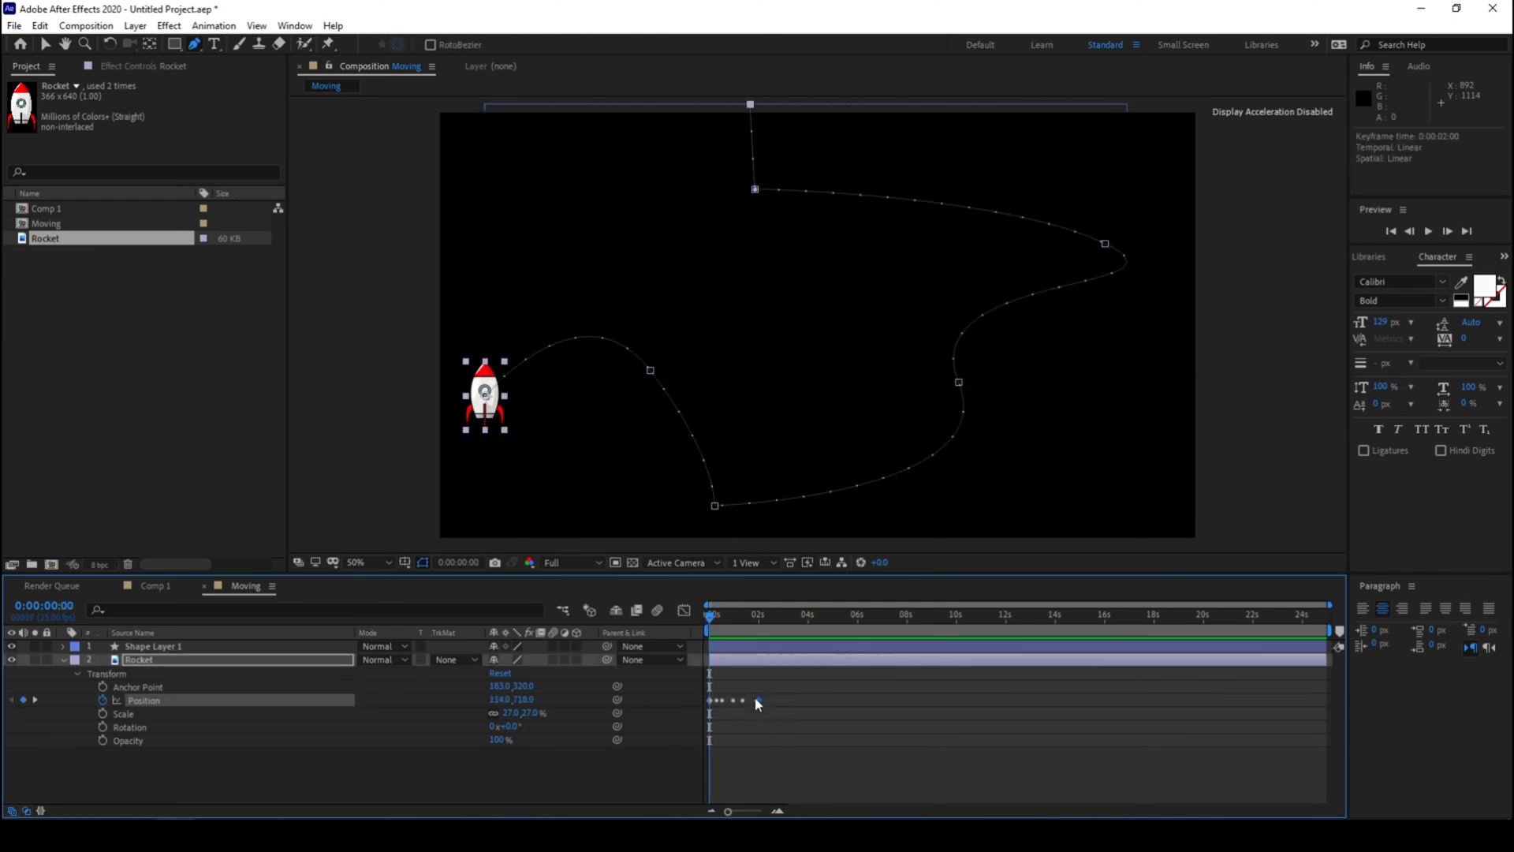
{"action": "left_click_drag", "start_coordinate": [757, 699], "coordinate": [911, 699]}
{"action": "key", "text": "space"}
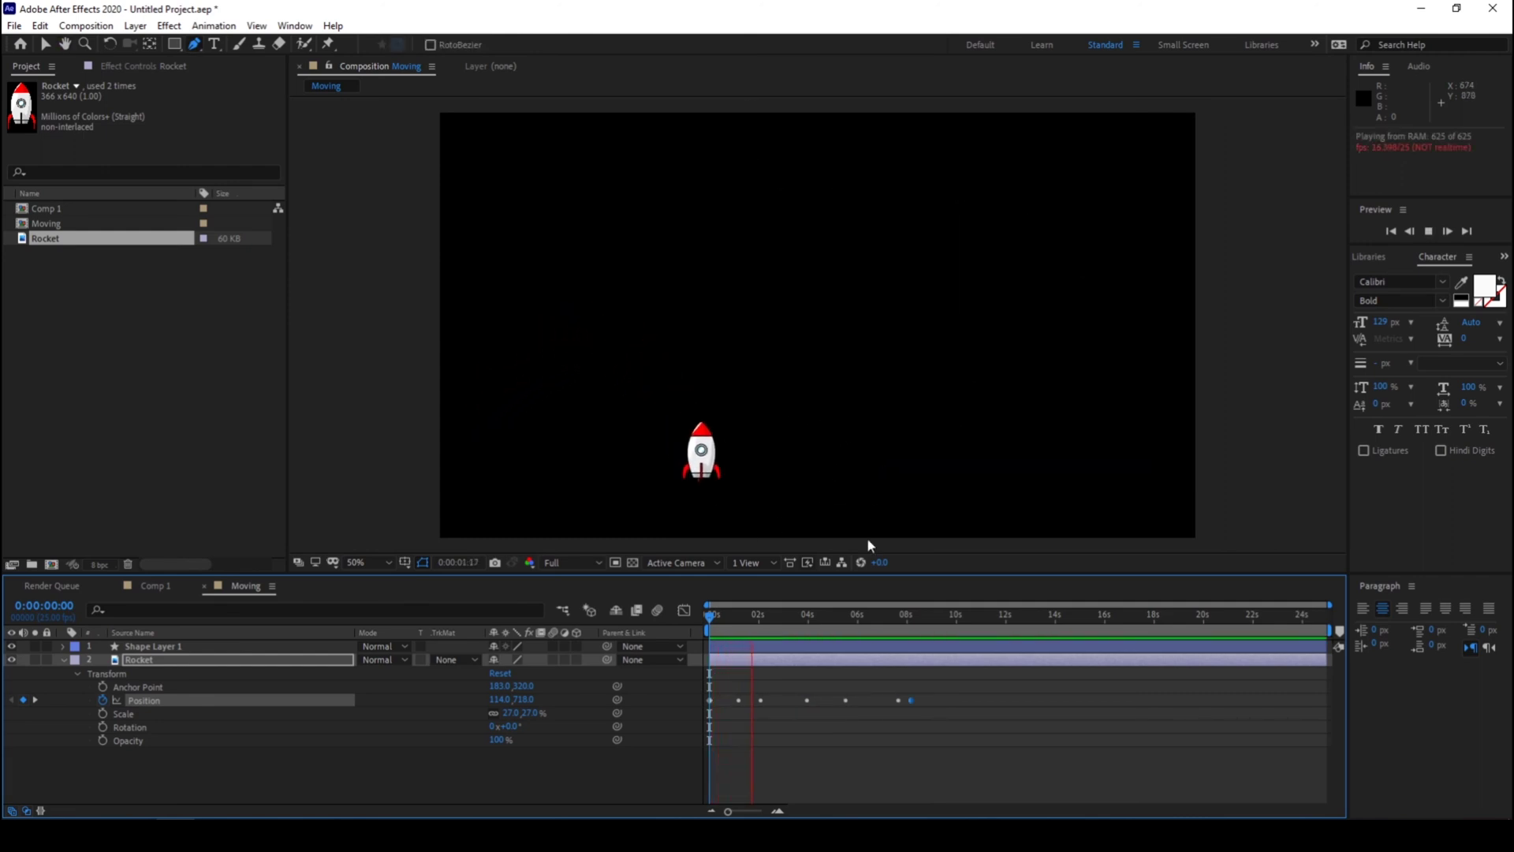
{"action": "left_click_drag", "start_coordinate": [911, 699], "coordinate": [843, 700]}
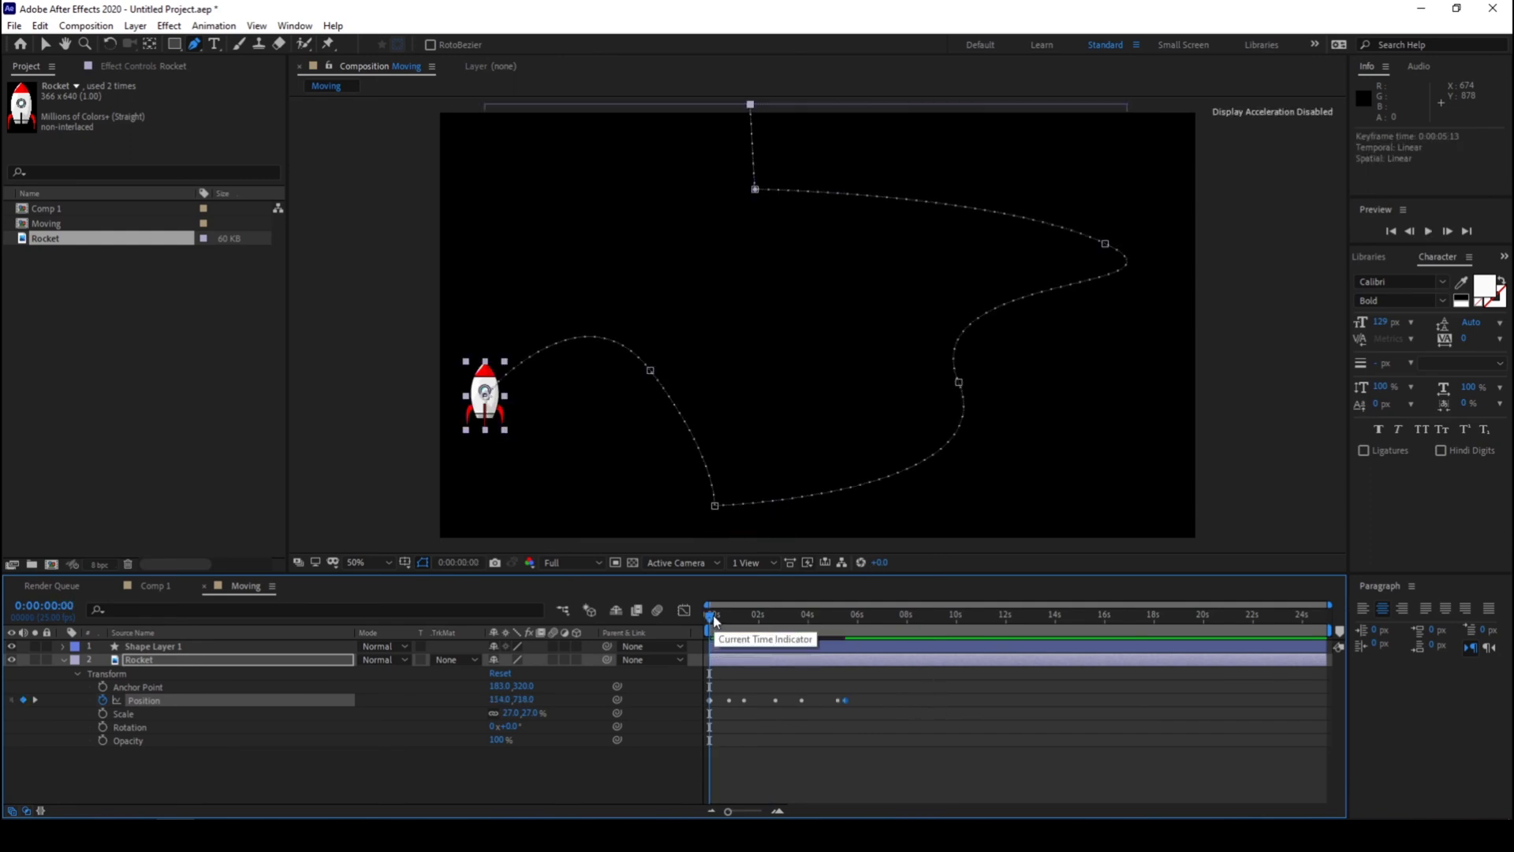
{"action": "mouse_move", "coordinate": [710, 615]}
{"action": "left_mouse_down"}
{"action": "mouse_move", "coordinate": [743, 630]}
{"action": "mouse_move", "coordinate": [703, 609]}
{"action": "left_mouse_up"}
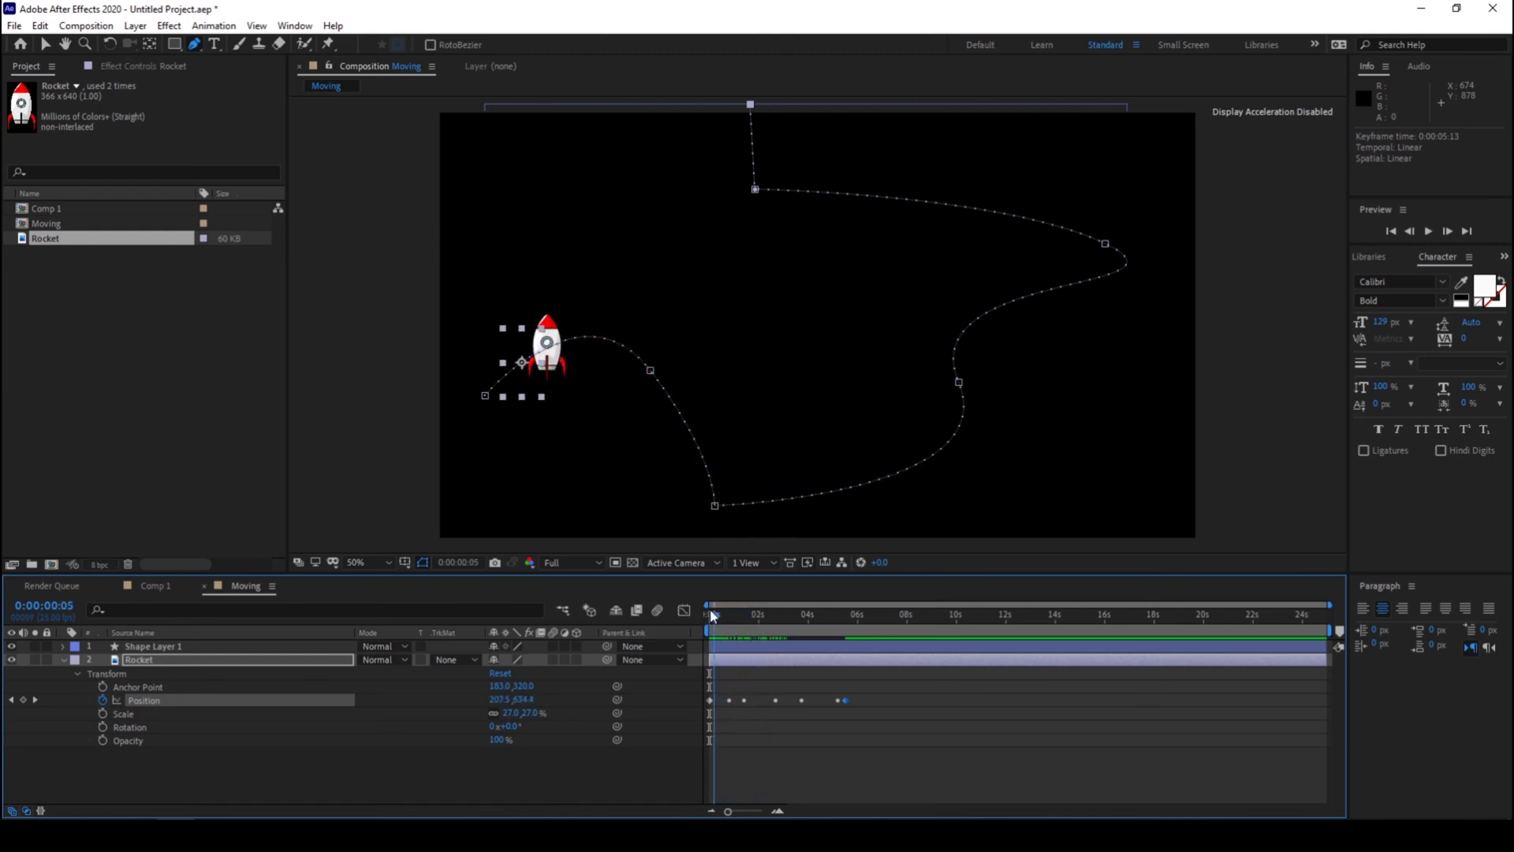
{"action": "right_click", "coordinate": [158, 661]}
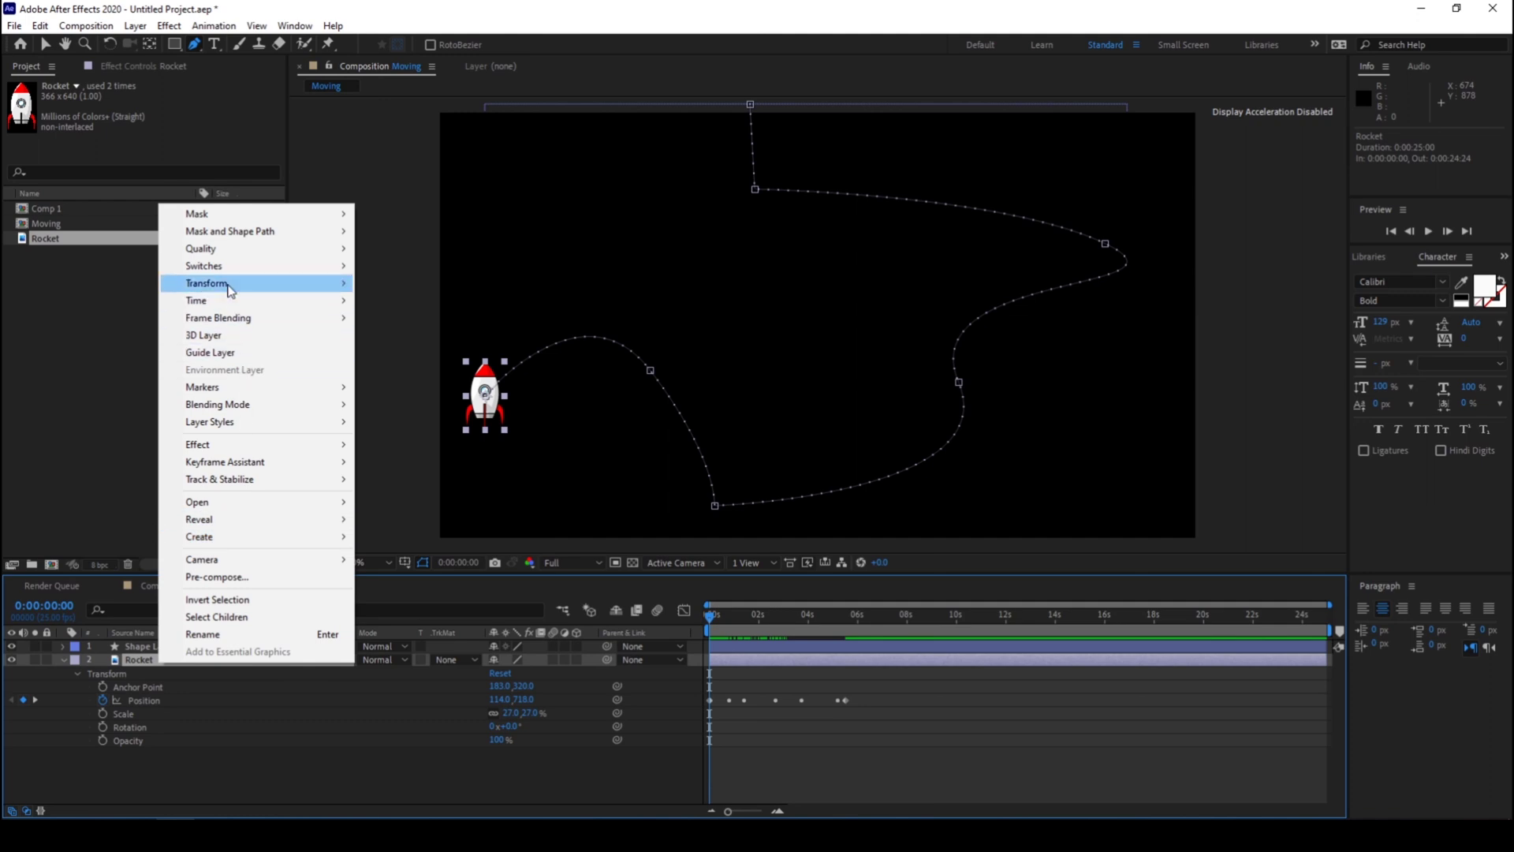
{"action": "mouse_move", "coordinate": [206, 282]}
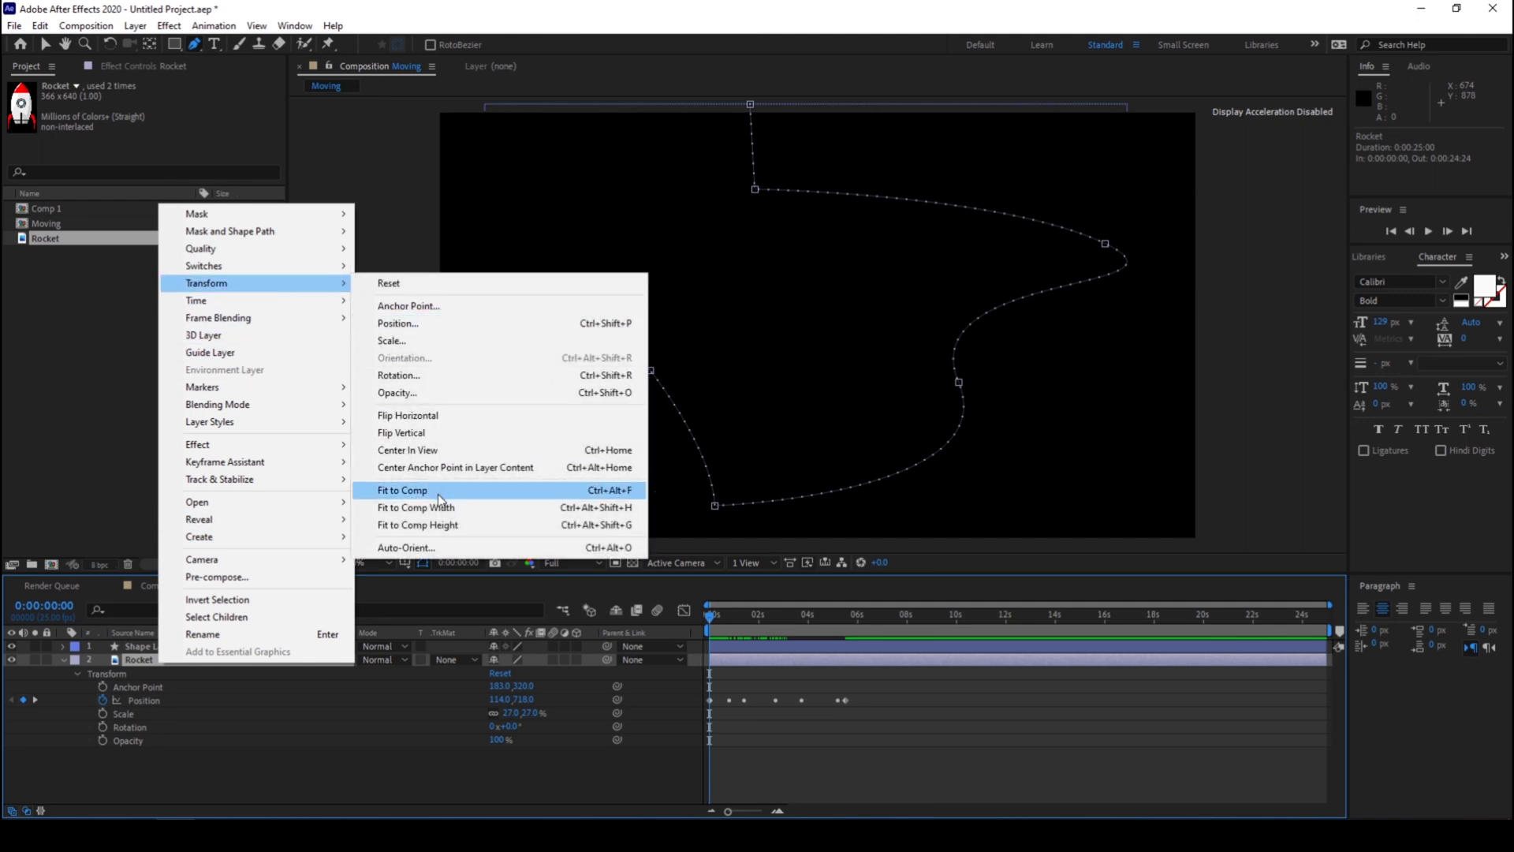
Step: Set the Rocket layer's Auto-Orient to Orient Along Path
{"action": "left_click", "coordinate": [408, 550]}
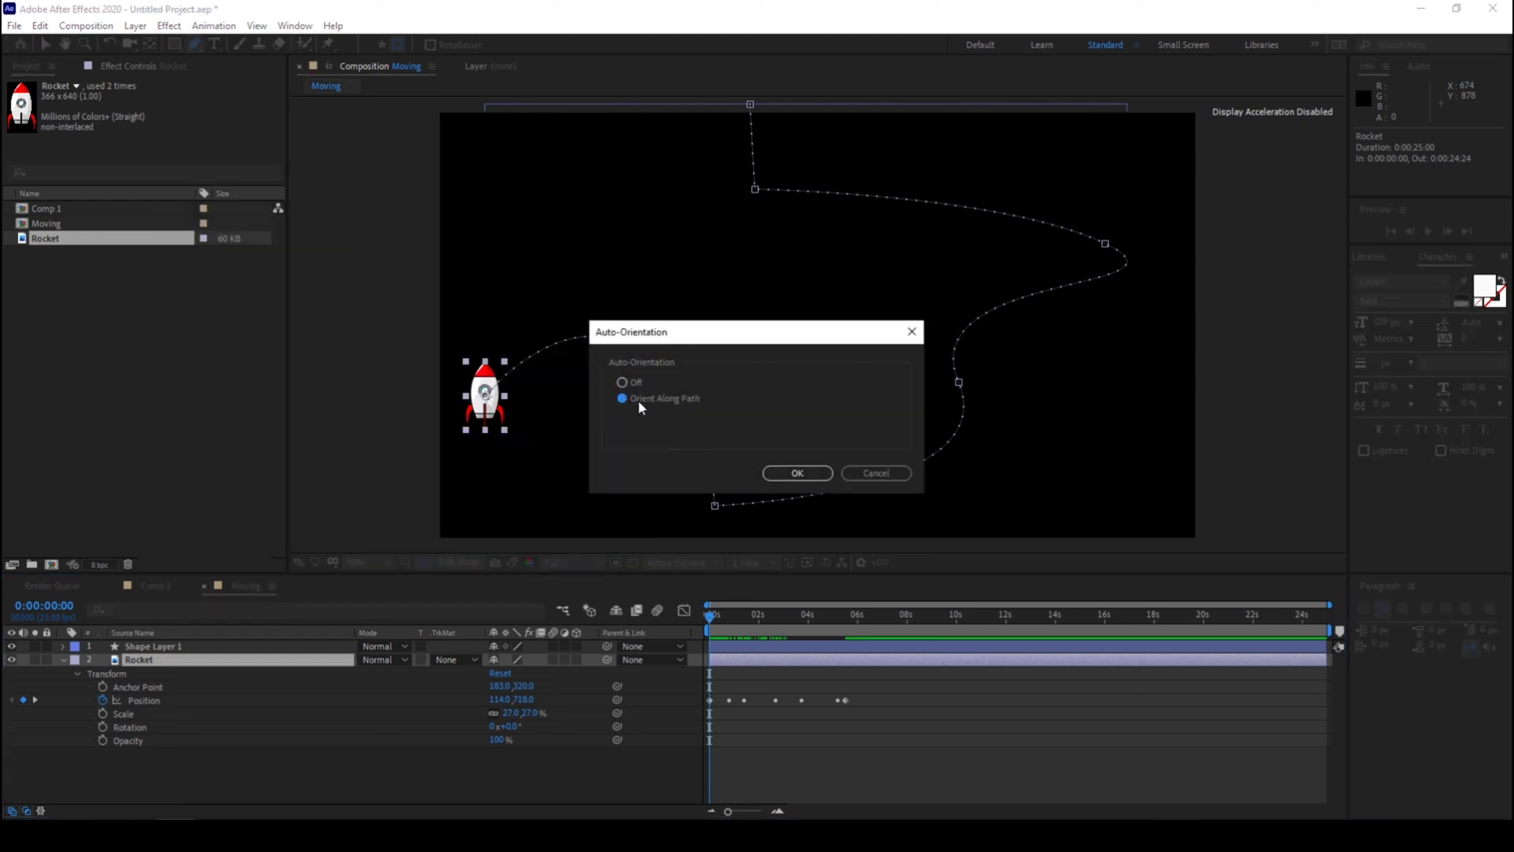
{"action": "left_click", "coordinate": [793, 473]}
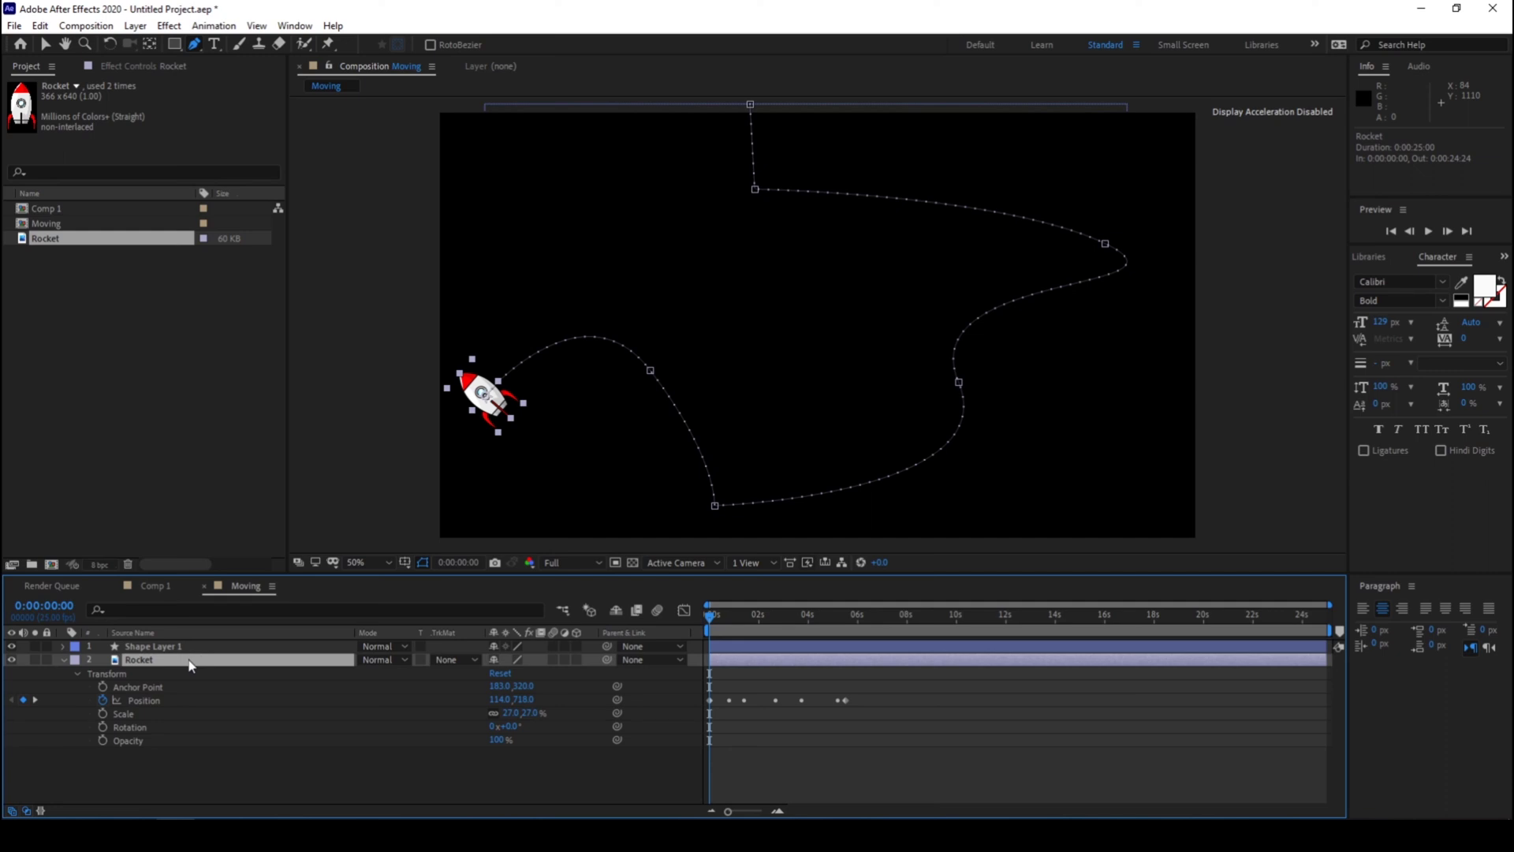
Step: Set the rocket's Rotation to 90° and preview it travelling nose-first along the curve
{"action": "left_click_drag", "start_coordinate": [511, 726], "coordinate": [571, 706]}
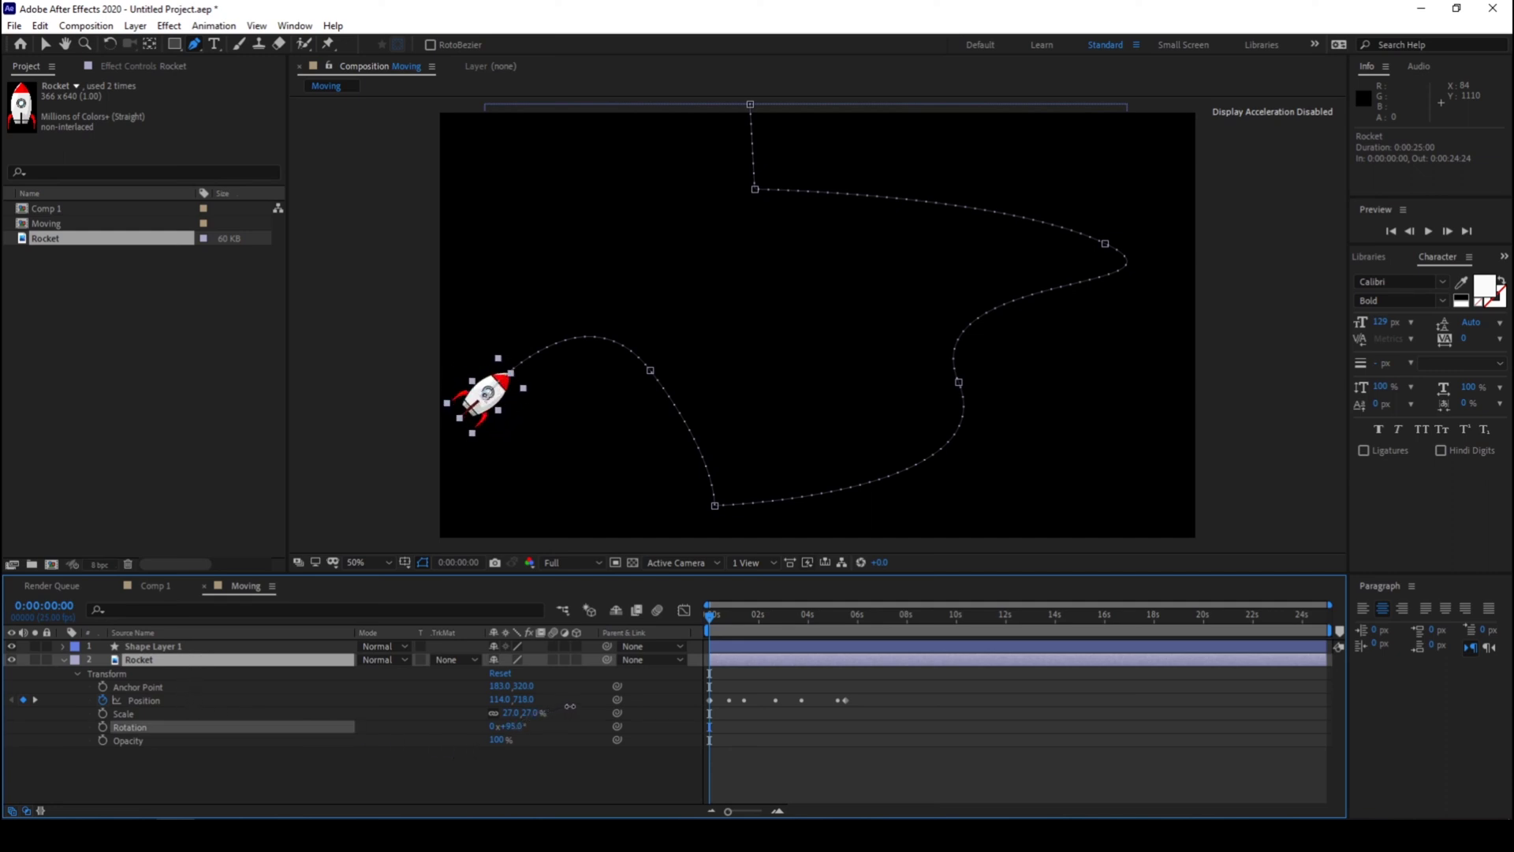
{"action": "key", "text": "Return"}
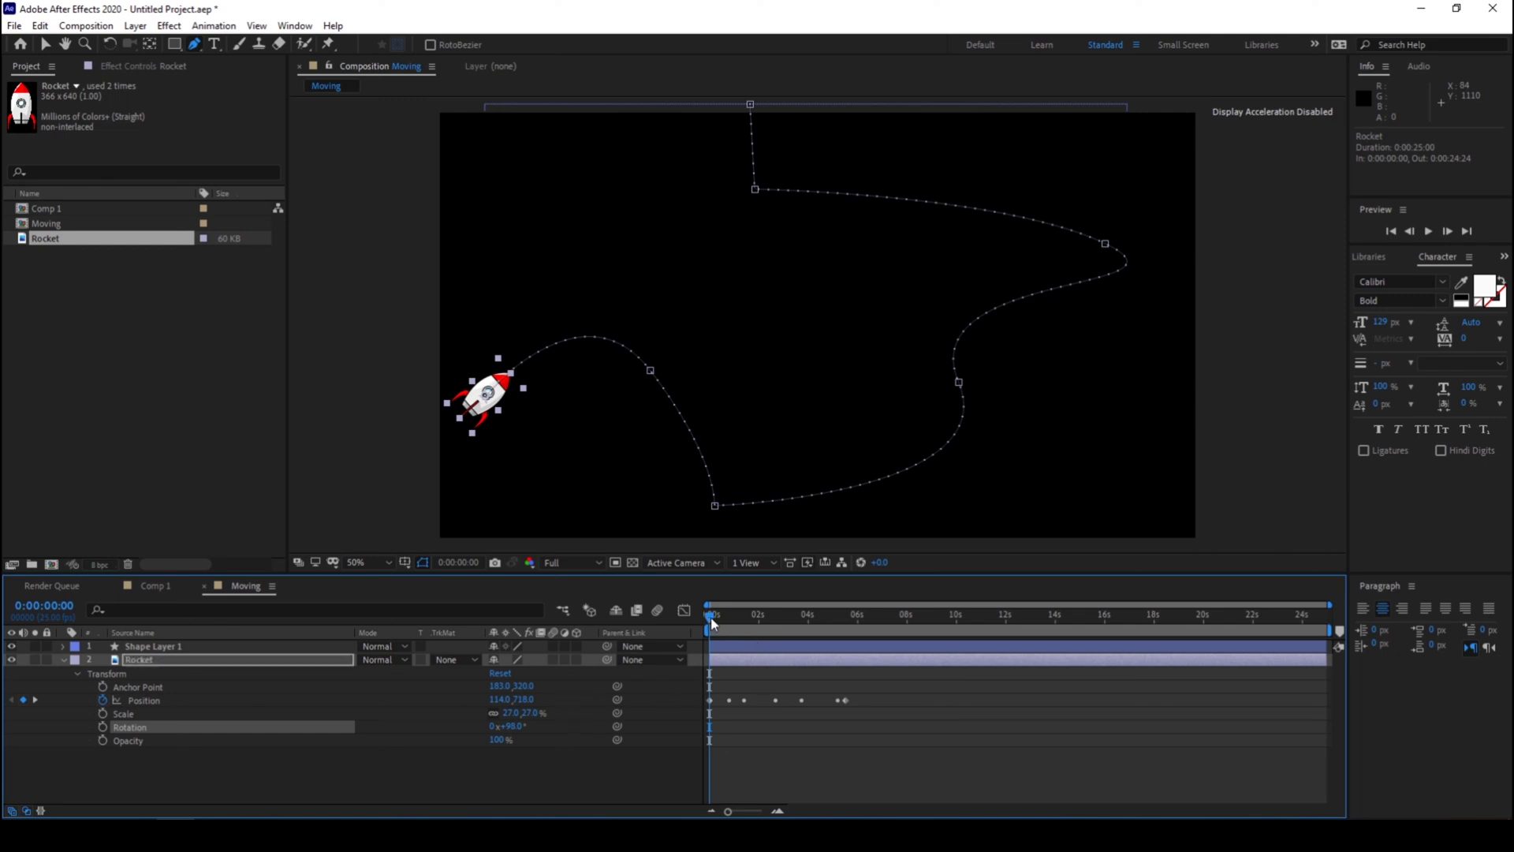
{"action": "key", "text": "space"}
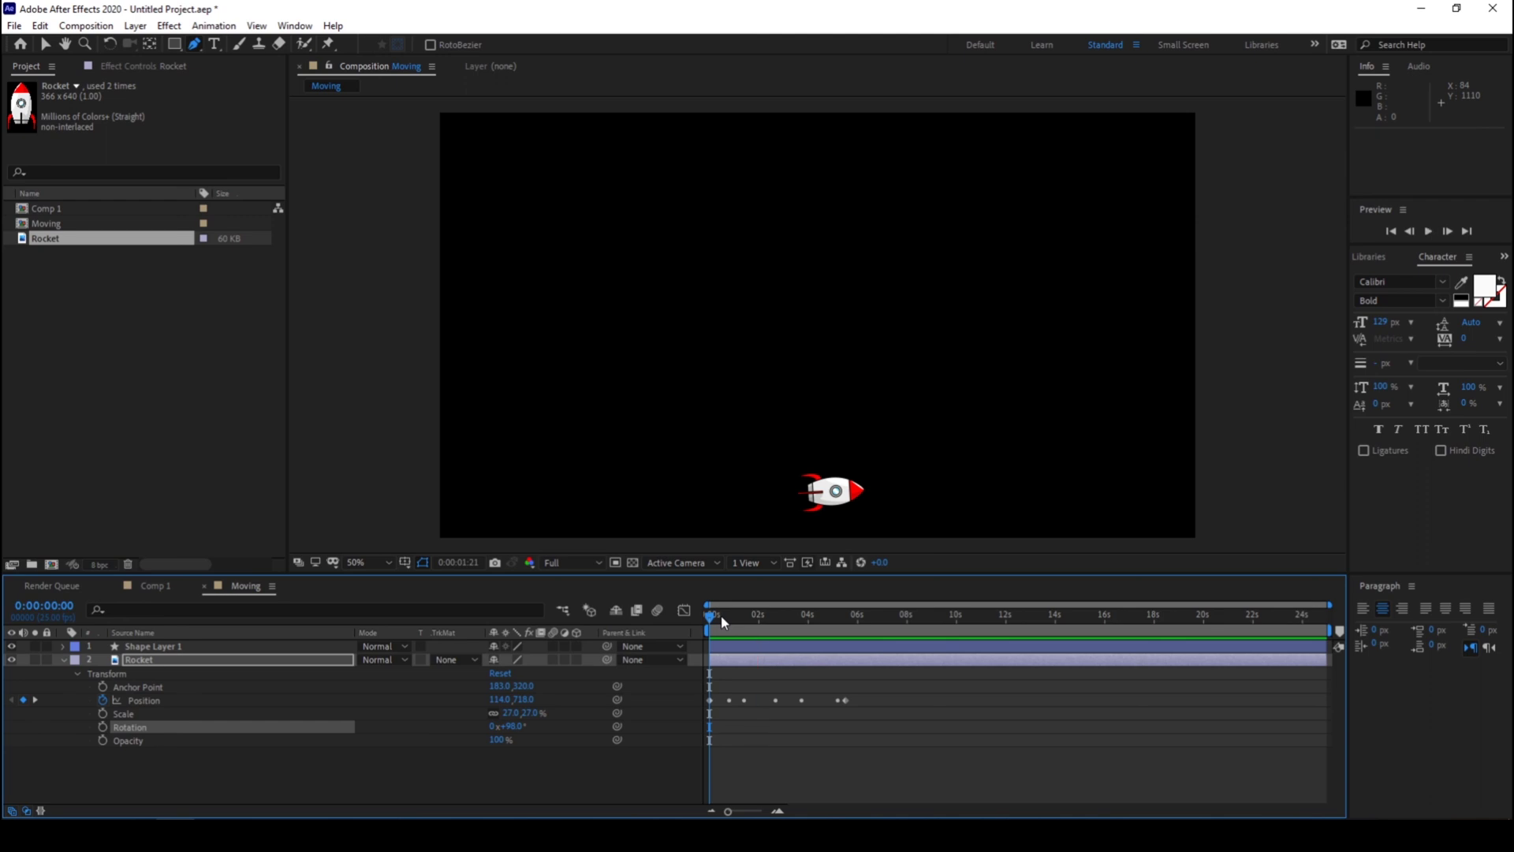
{"action": "left_click", "coordinate": [718, 615]}
{"action": "mouse_move", "coordinate": [718, 613]}
{"action": "left_mouse_down"}
{"action": "mouse_move", "coordinate": [841, 617]}
{"action": "mouse_move", "coordinate": [686, 651]}
{"action": "mouse_move", "coordinate": [840, 637]}
{"action": "mouse_move", "coordinate": [708, 666]}
{"action": "left_mouse_up"}
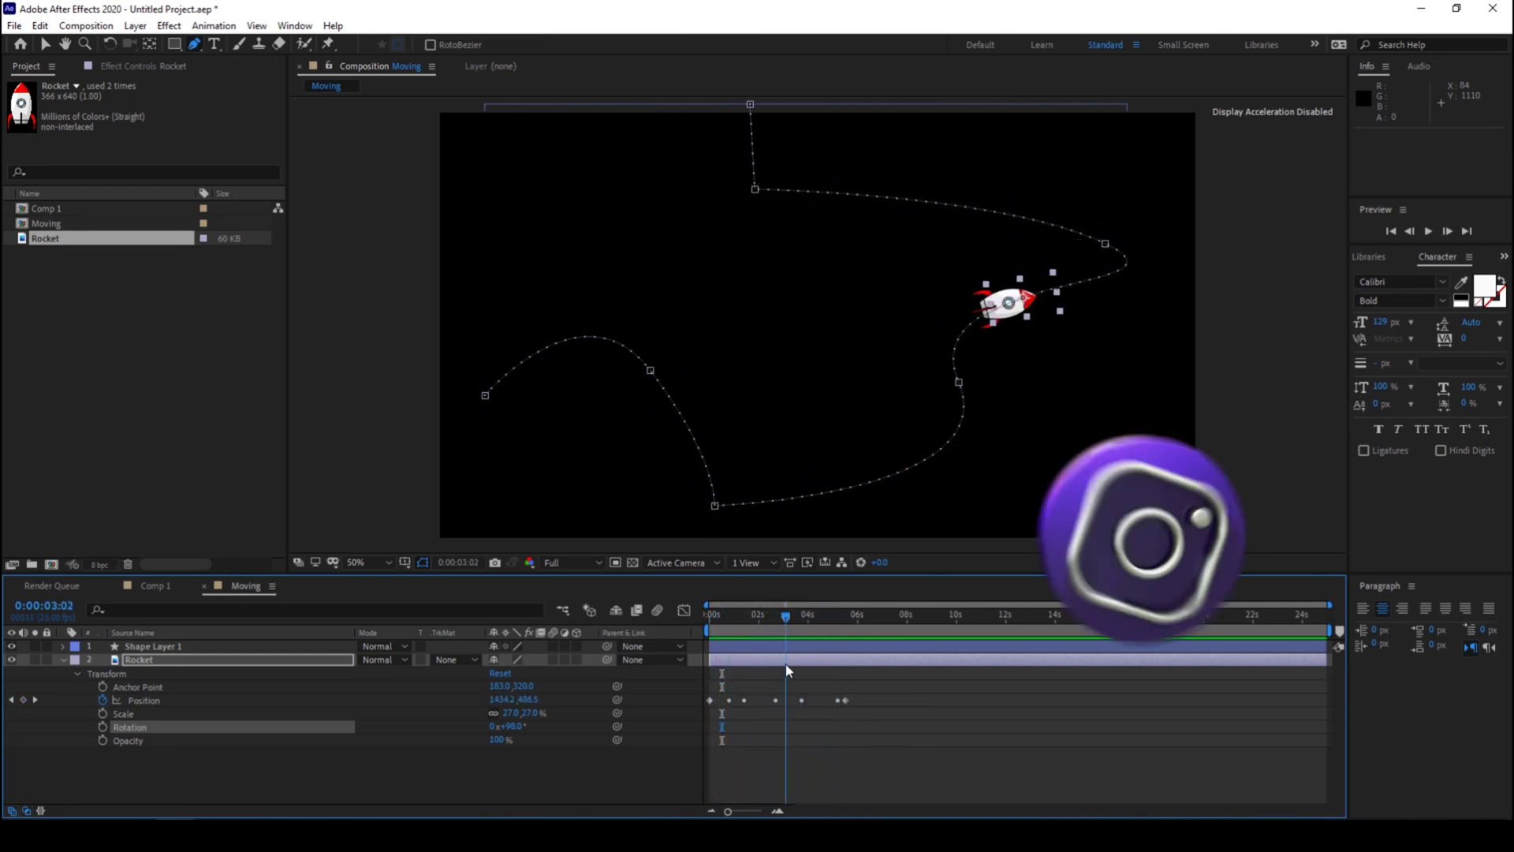